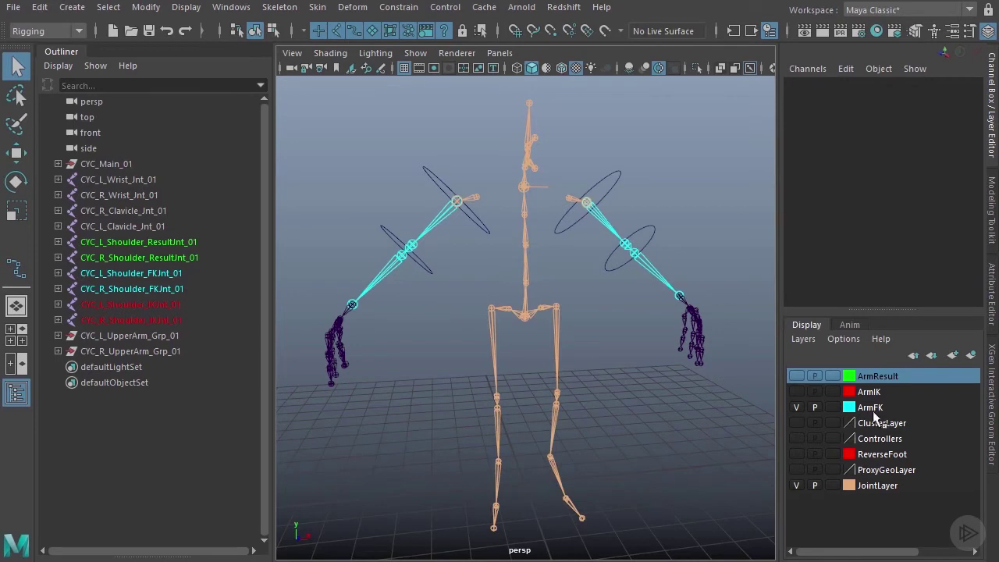
# Switch the visible arm layer from ArmFK to ArmIK and hide the CYC_L_UpperArm_Grp_01 and CYC_R_UpperArm_Grp_01 groups.
pyautogui.click(795, 407)
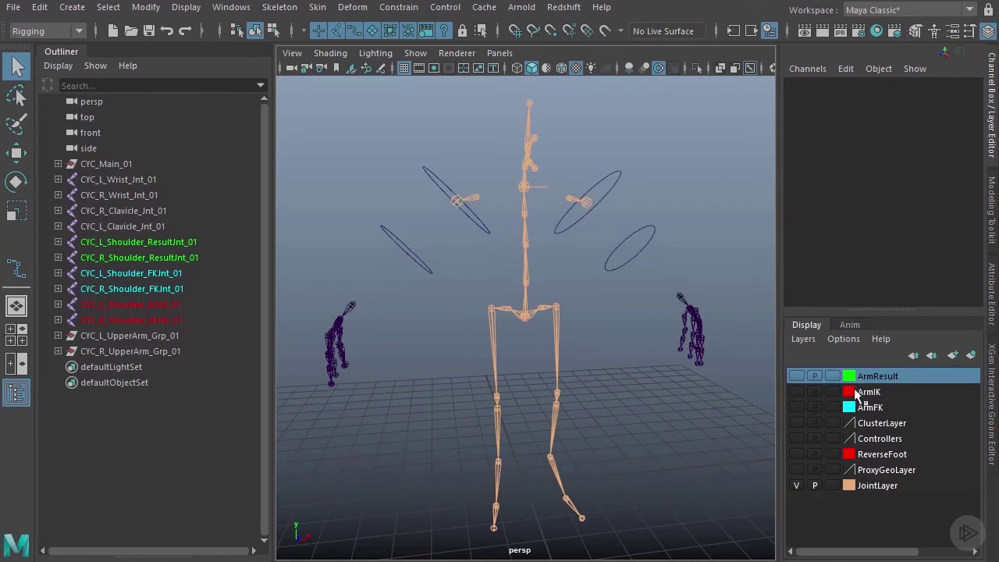
pyautogui.click(796, 392)
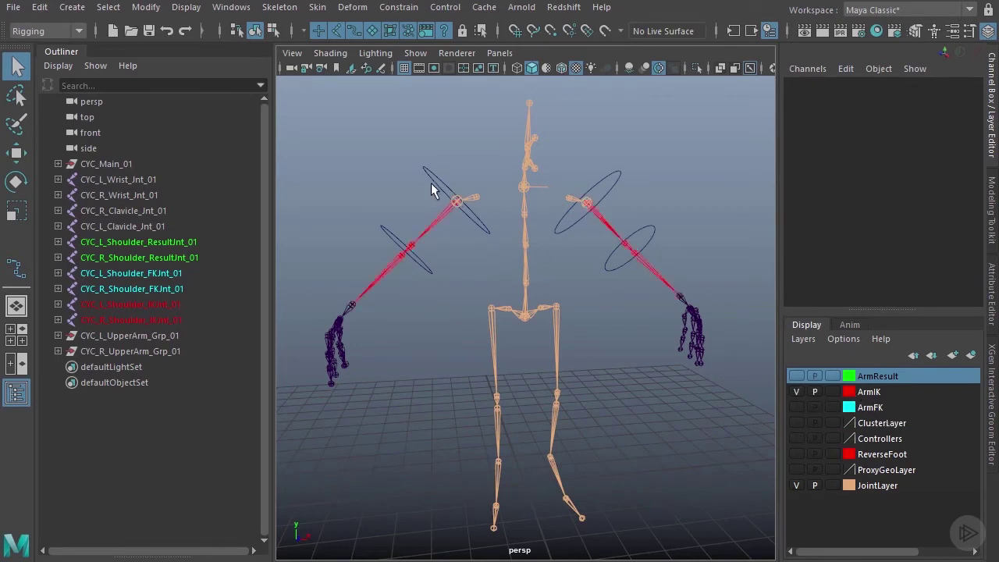
pyautogui.click(151, 335)
pyautogui.keyDown('shift'); pyautogui.click(139, 351); pyautogui.keyUp('shift')
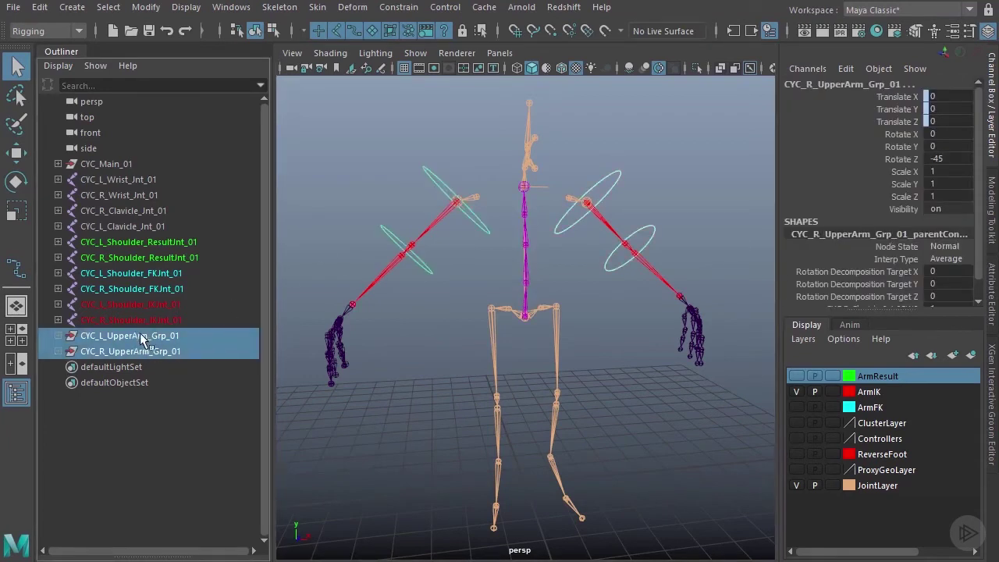
pyautogui.hotkey('ctrl', 'h')
# Create an IK handle on the red IK chain of the left arm, from the shoulder IK joint to the wrist joint.
pyautogui.keyDown('alt'); pyautogui.moveTo(670, 226); pyautogui.dragTo(624, 228); pyautogui.keyUp('alt')
pyautogui.keyDown('alt'); pyautogui.moveTo(624, 228); pyautogui.dragTo(525, 276, button='middle'); pyautogui.keyUp('alt')
pyautogui.keyDown('alt'); pyautogui.moveTo(526, 276); pyautogui.dragTo(606, 285, button='right'); pyautogui.keyUp('alt')
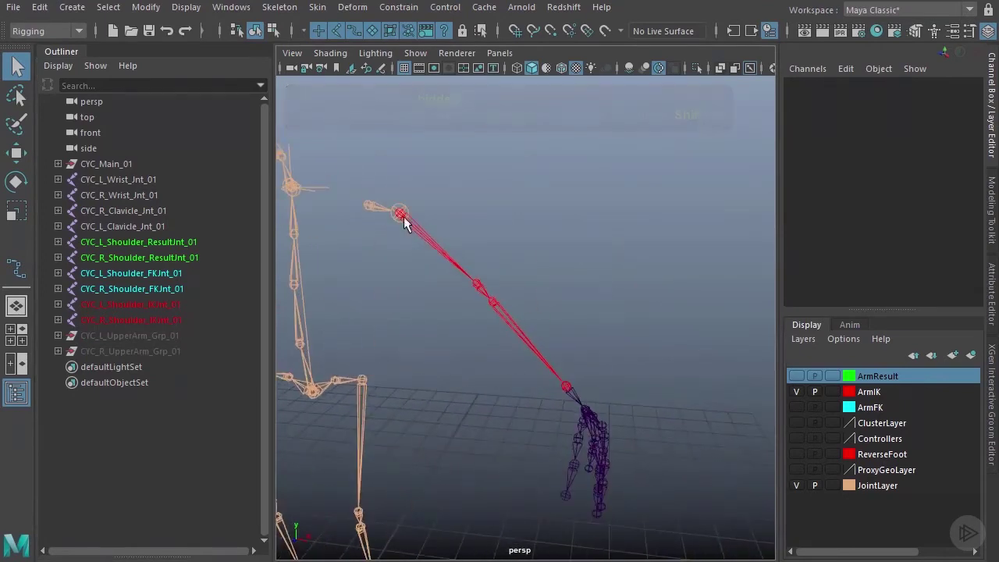
pyautogui.keyDown('alt'); pyautogui.moveTo(465, 254); pyautogui.dragTo(502, 249); pyautogui.keyUp('alt')
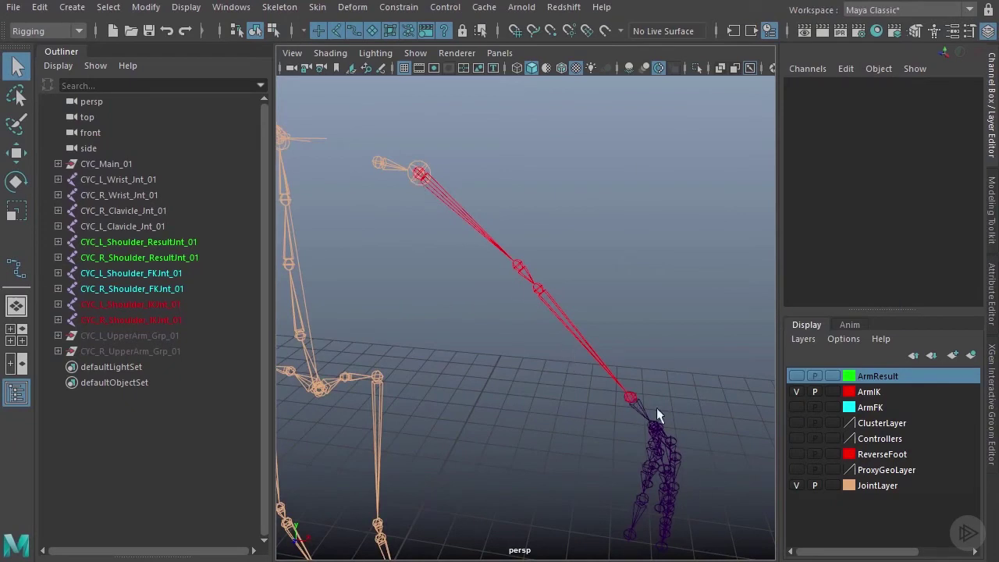
pyautogui.keyDown('alt'); pyautogui.moveTo(575, 285); pyautogui.dragTo(607, 279); pyautogui.keyUp('alt')
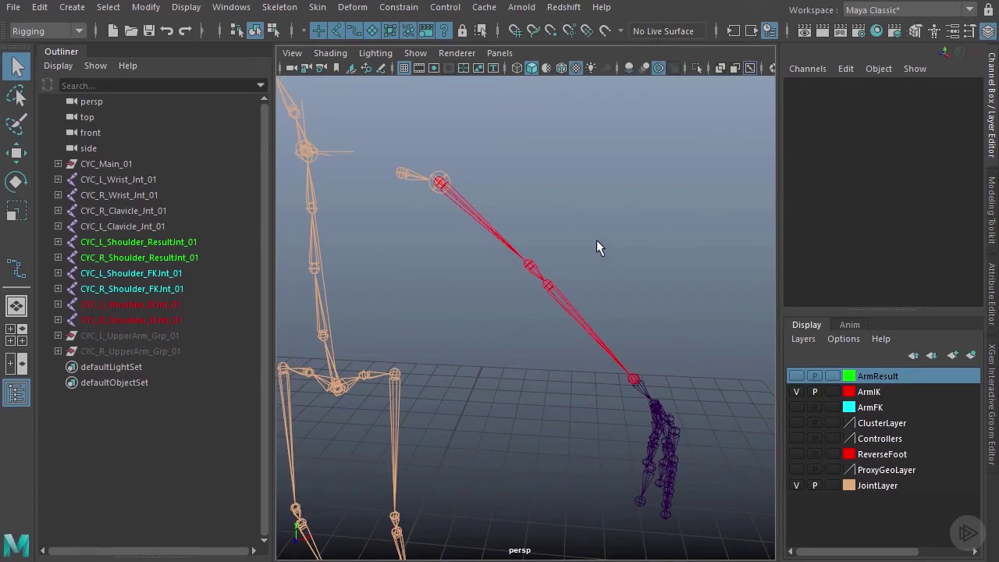
pyautogui.click(279, 10)
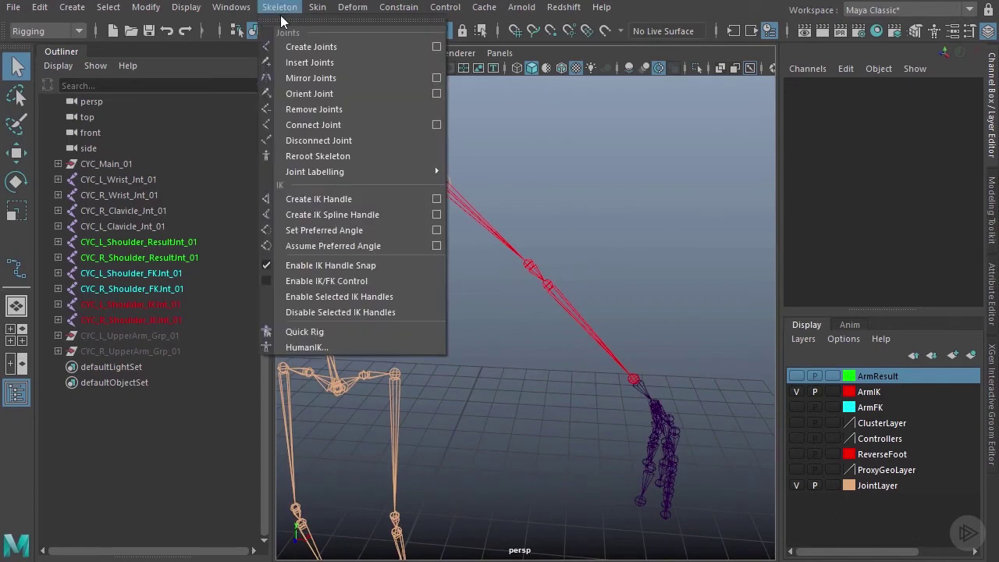
pyautogui.click(347, 199)
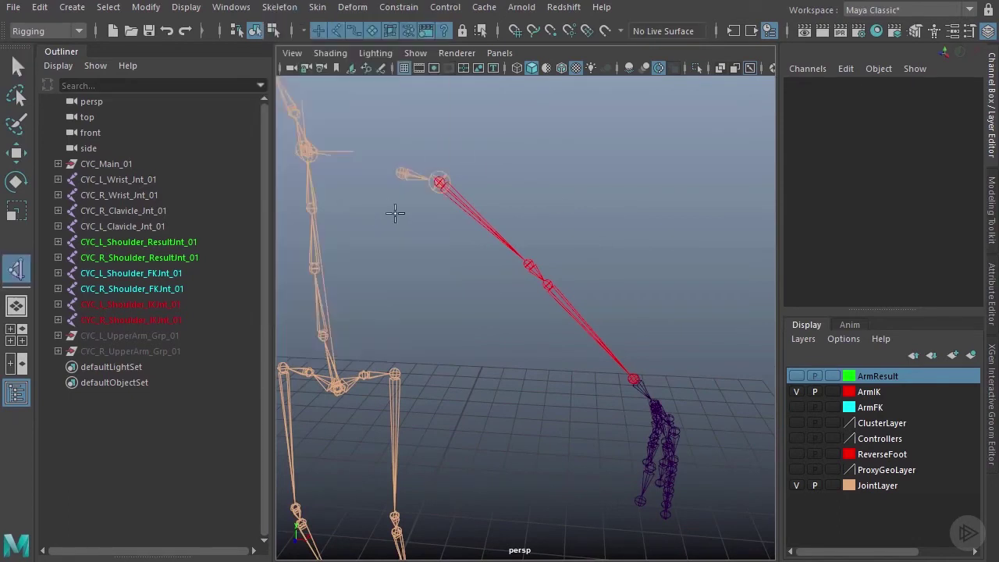
pyautogui.click(439, 182)
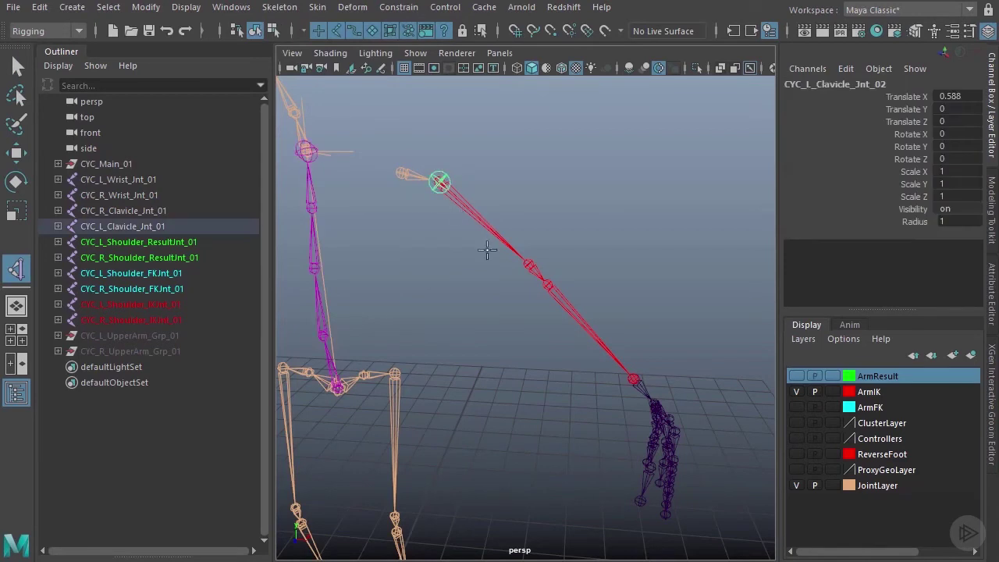
pyautogui.hotkey('ctrl', 'z')
pyautogui.click(444, 182)
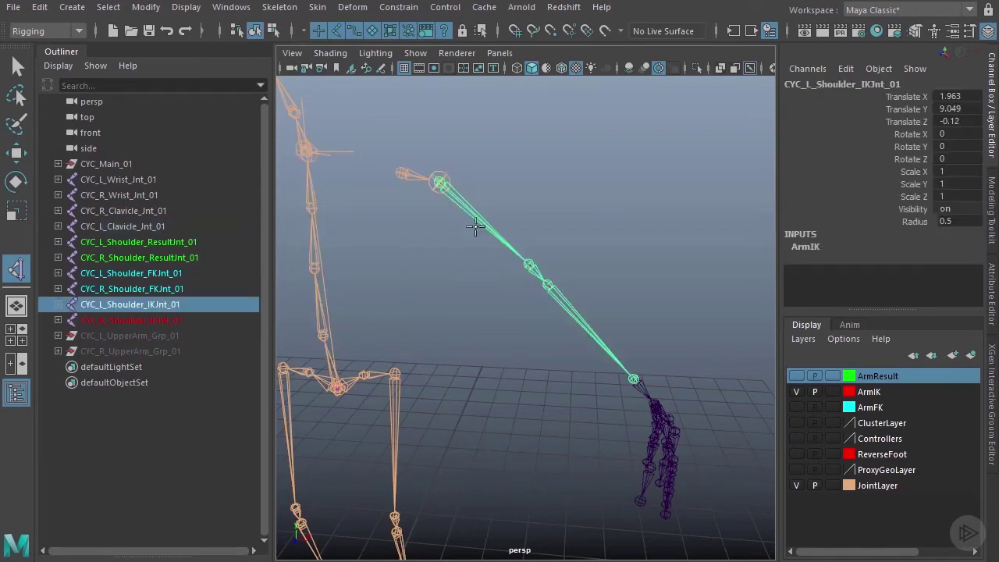
pyautogui.click(633, 377)
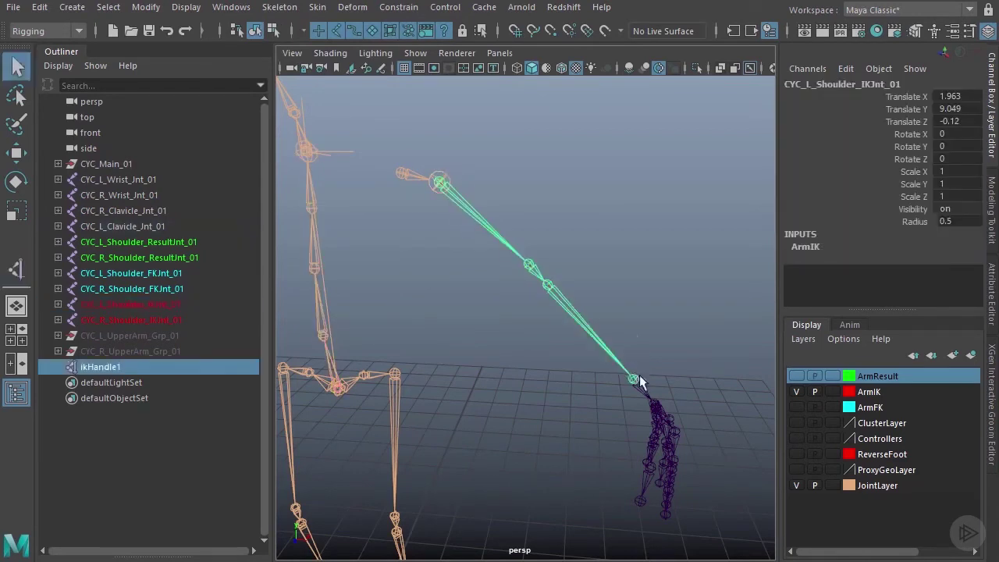
pyautogui.keyDown('alt'); pyautogui.moveTo(643, 334); pyautogui.dragTo(612, 337); pyautogui.keyUp('alt')
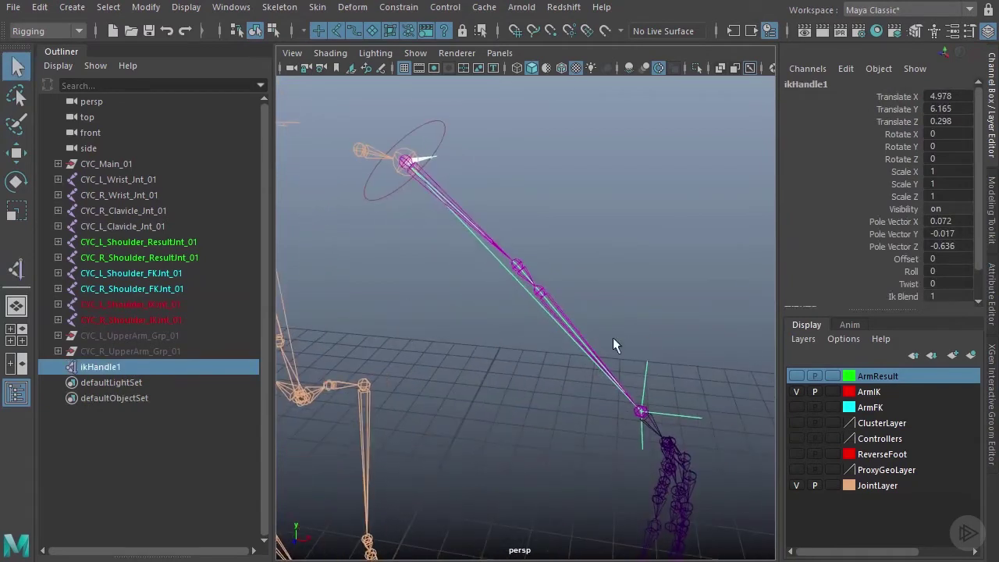
pyautogui.press('w')
pyautogui.keyDown('alt'); pyautogui.moveTo(655, 430); pyautogui.dragTo(626, 422); pyautogui.keyUp('alt')
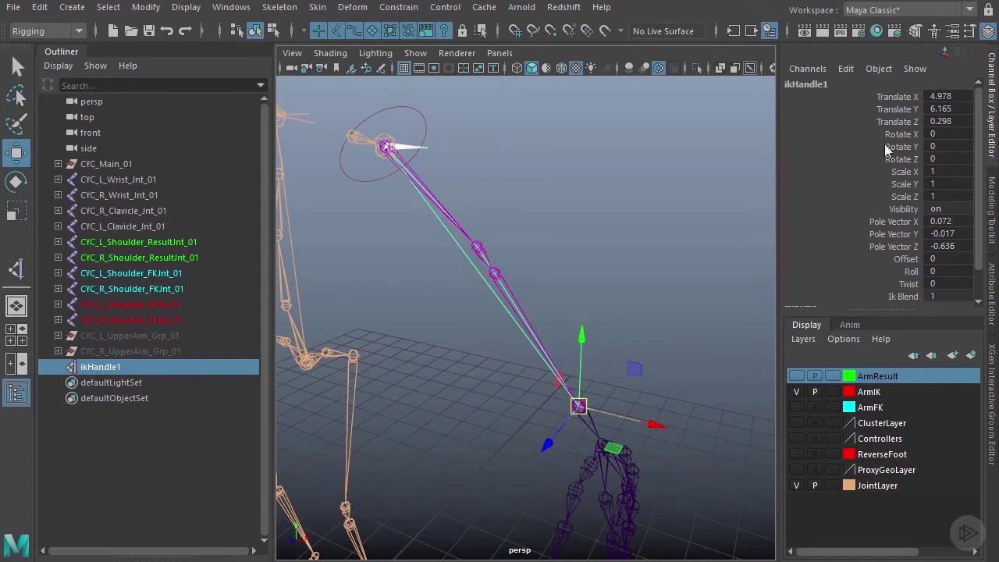
pyautogui.keyDown('alt'); pyautogui.moveTo(649, 317); pyautogui.dragTo(609, 264); pyautogui.keyUp('alt')
pyautogui.click(608, 263)
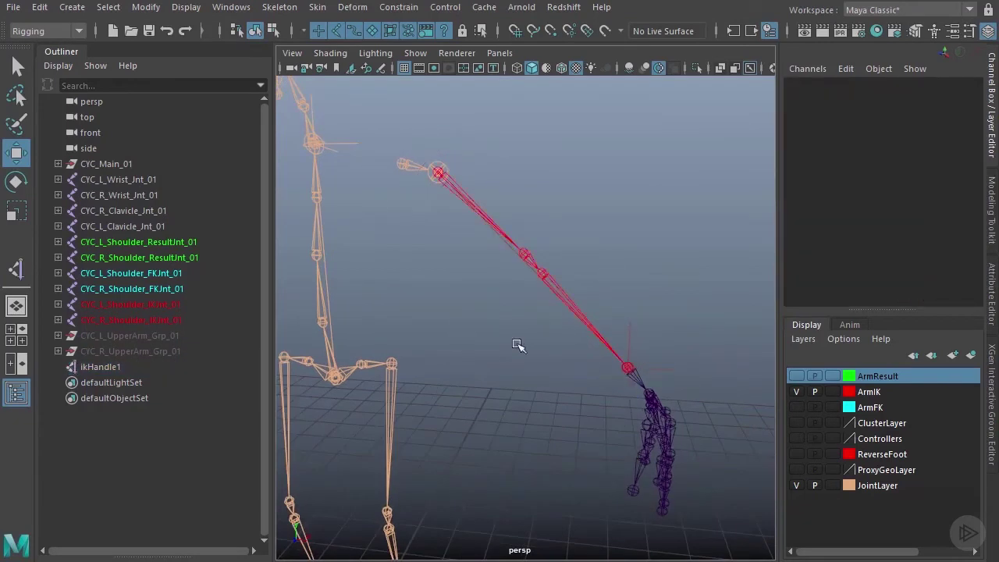
# Create a polygon cube and move it in front of the skeleton to Translate Z 4.627.
pyautogui.keyDown('alt'); pyautogui.moveTo(538, 341); pyautogui.dragTo(516, 303); pyautogui.keyUp('alt')
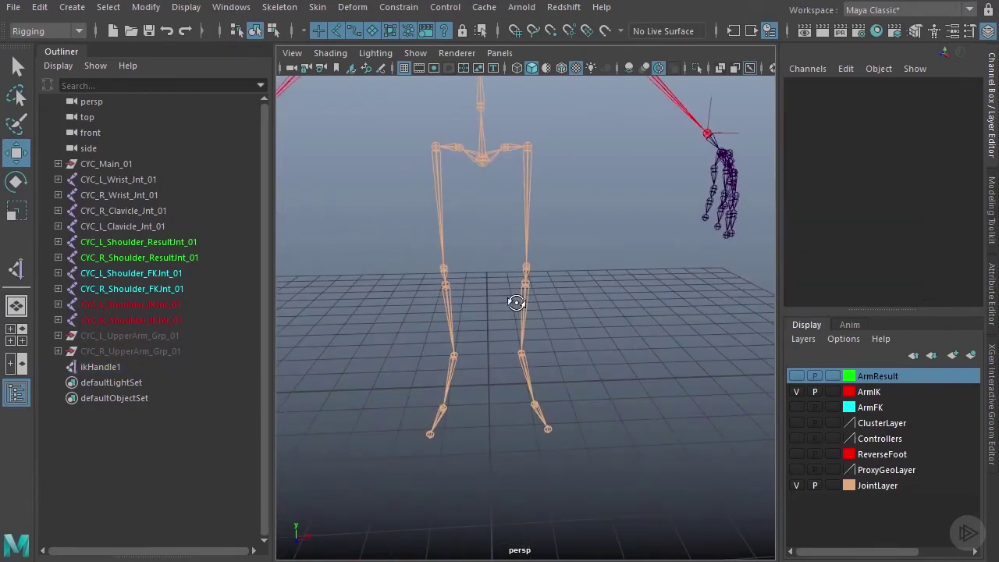
pyautogui.click(71, 8)
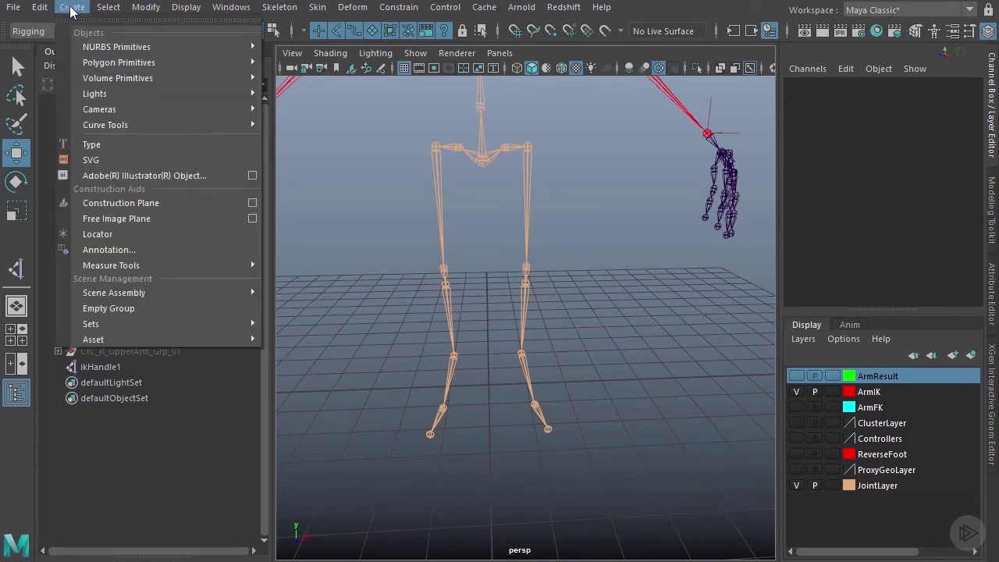
pyautogui.moveTo(227, 63)
pyautogui.click(312, 95)
pyautogui.keyDown('alt'); pyautogui.moveTo(456, 354); pyautogui.dragTo(606, 488); pyautogui.keyUp('alt')
pyautogui.keyDown('alt'); pyautogui.moveTo(575, 454); pyautogui.dragTo(504, 350, button='middle'); pyautogui.keyUp('alt')
pyautogui.scroll(4, 491, 335)
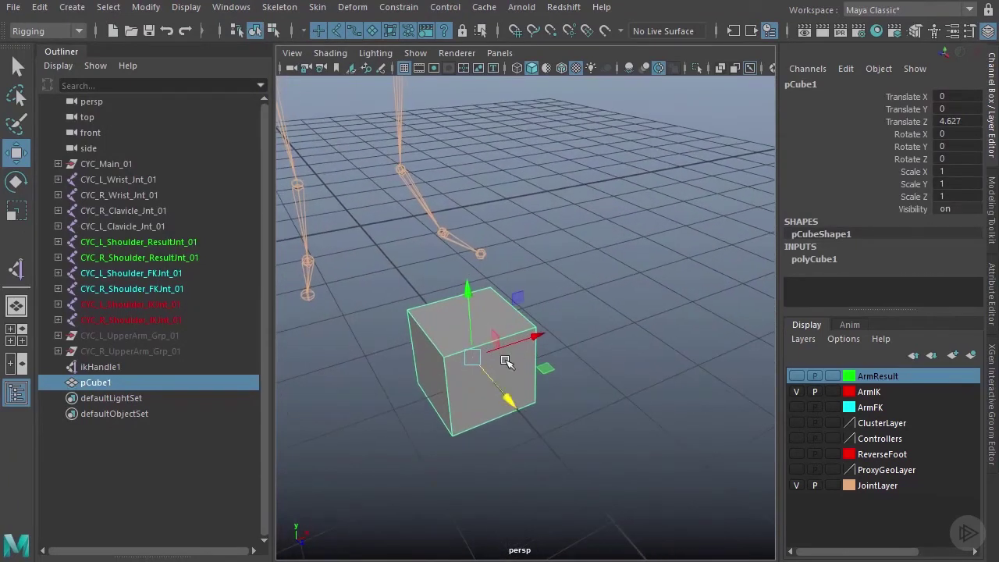
pyautogui.click(605, 356)
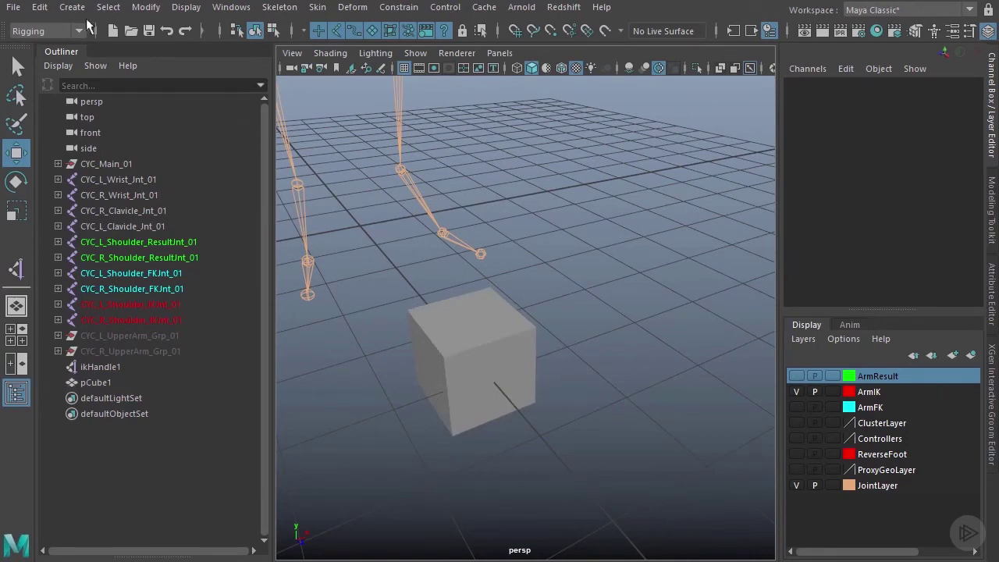
# Activate the EP Curve Tool with its curve degree set to 1 Linear.
pyautogui.click(72, 7)
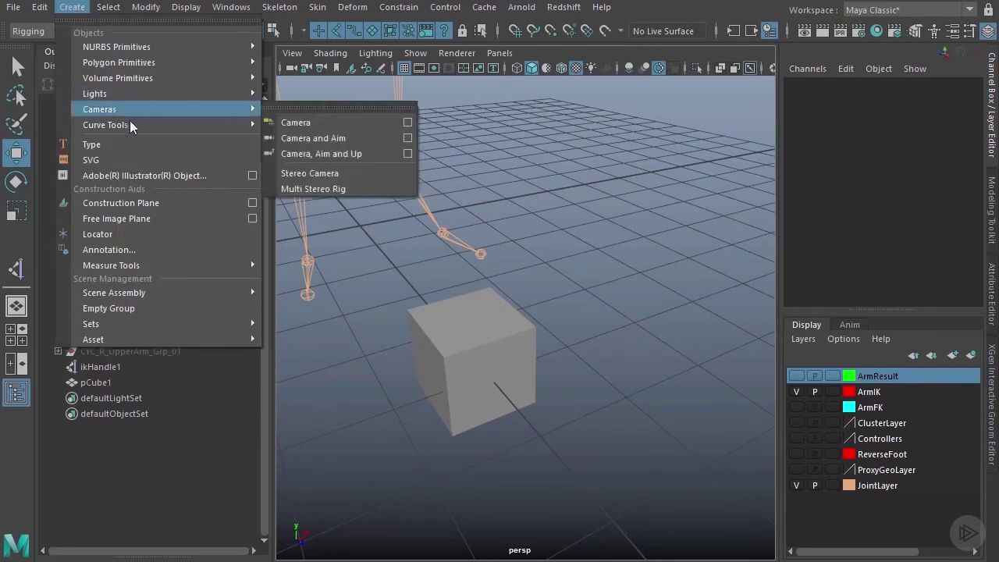
pyautogui.moveTo(191, 126)
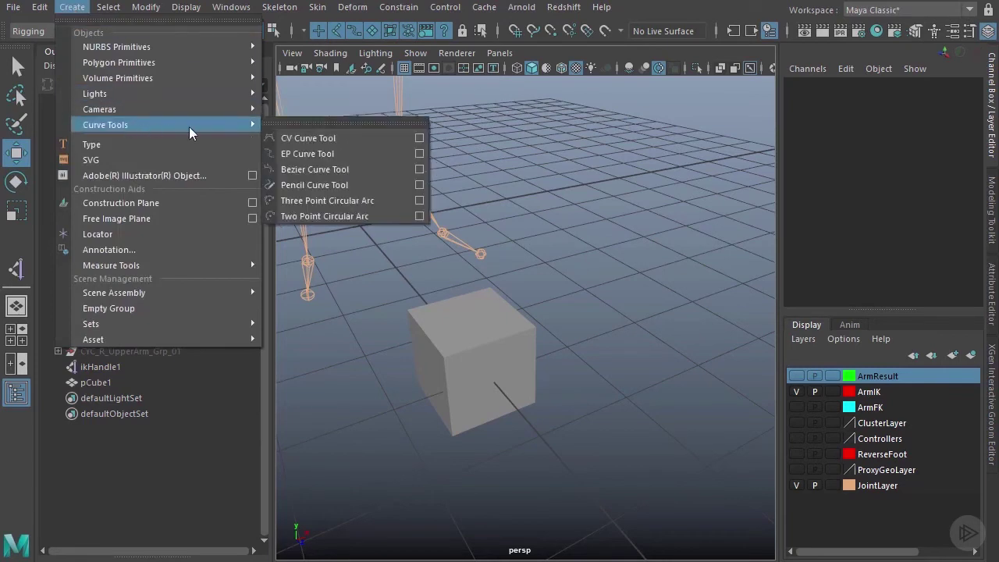
pyautogui.click(419, 154)
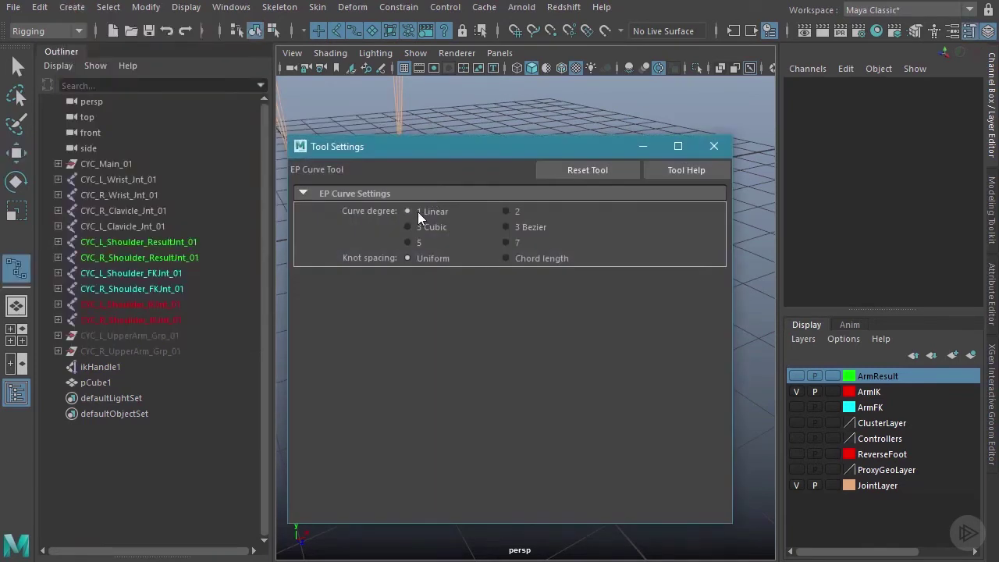
pyautogui.click(724, 148)
# Trace all edges of the polygon cube with one continuous linear curve, snapping each point to the cube's corner vertices.
pyautogui.moveTo(513, 301)
pyautogui.keyDown('alt'); pyautogui.mouseDown()
pyautogui.moveTo(549, 298)
pyautogui.moveTo(504, 287)
pyautogui.mouseUp(); pyautogui.keyUp('alt')
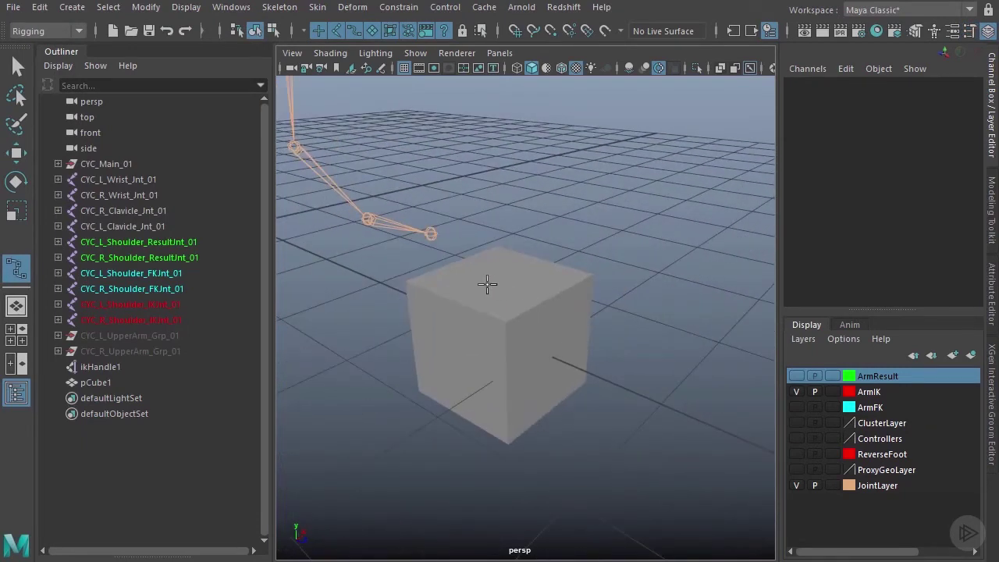
pyautogui.click(494, 248)
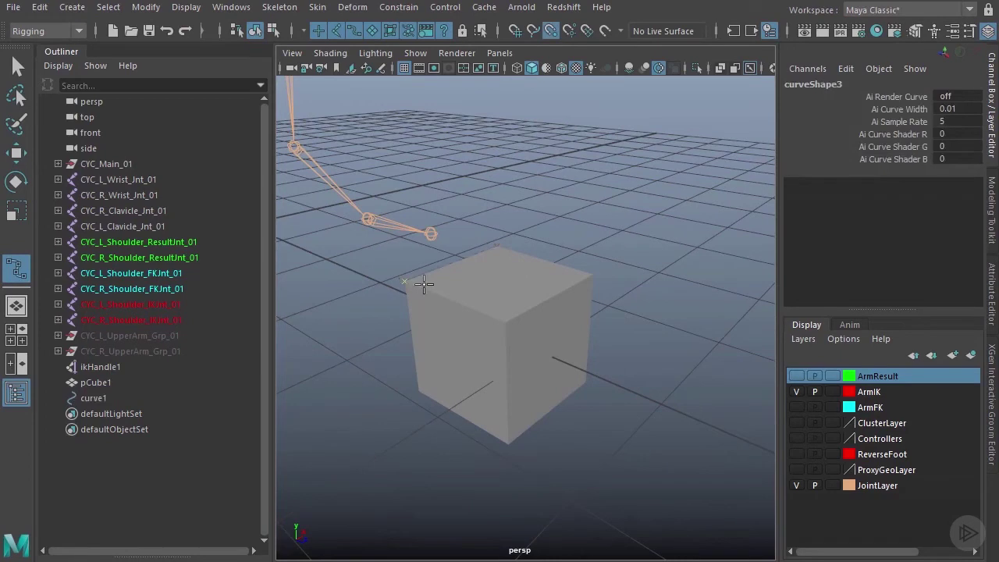
pyautogui.click(504, 322)
pyautogui.click(497, 245)
pyautogui.click(585, 382)
pyautogui.click(503, 318)
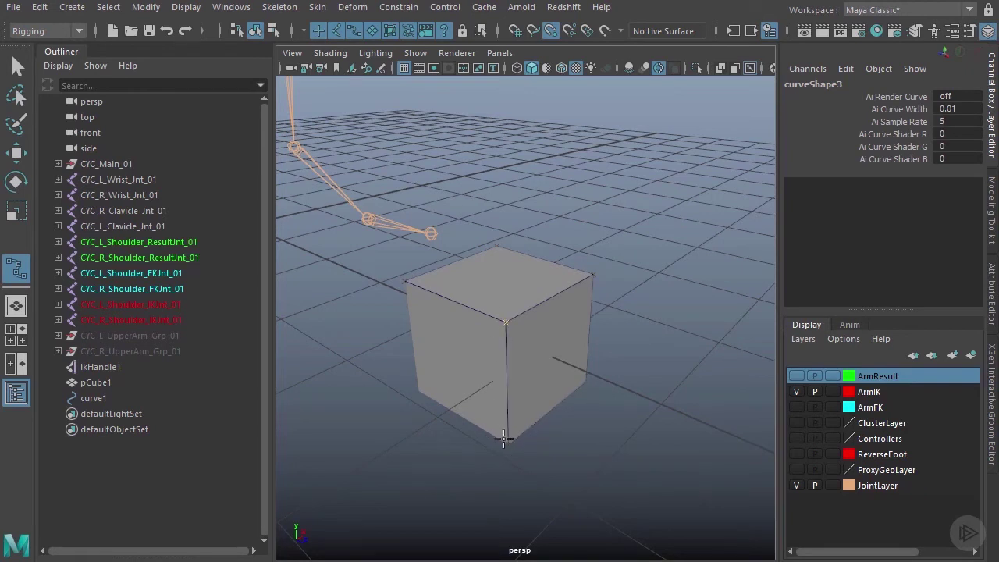
pyautogui.click(415, 394)
pyautogui.keyDown('alt'); pyautogui.moveTo(404, 287); pyautogui.dragTo(530, 366); pyautogui.keyUp('alt')
pyautogui.press('v')
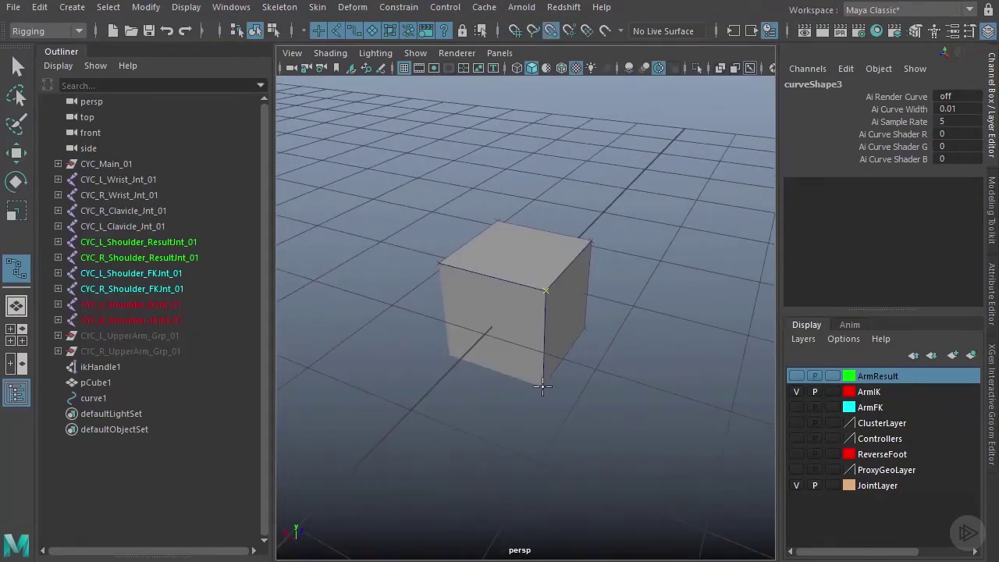
pyautogui.keyDown('alt'); pyautogui.moveTo(355, 357); pyautogui.dragTo(463, 377); pyautogui.keyUp('alt')
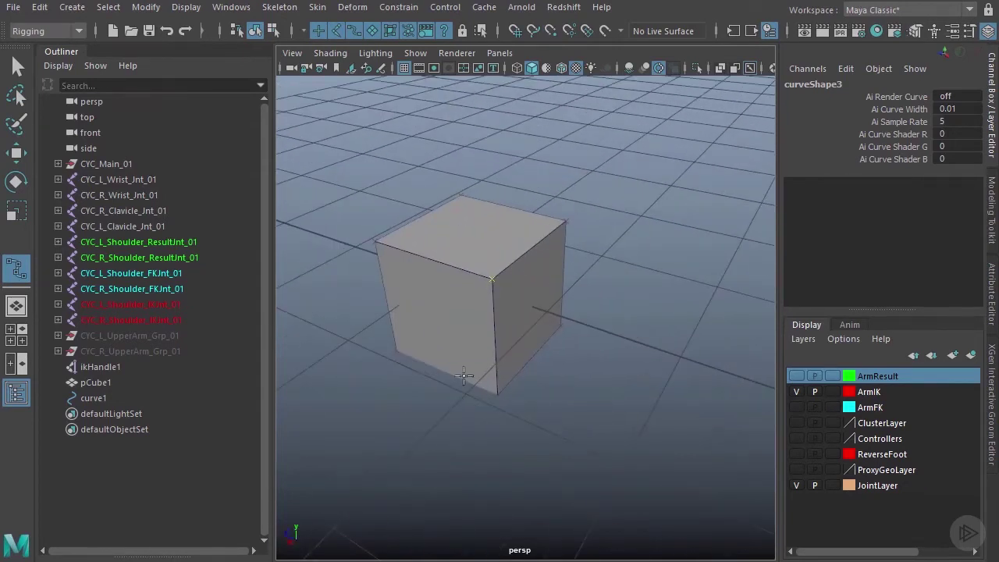
pyautogui.press('v')
pyautogui.click(497, 394)
pyautogui.click(397, 352)
pyautogui.press('w')
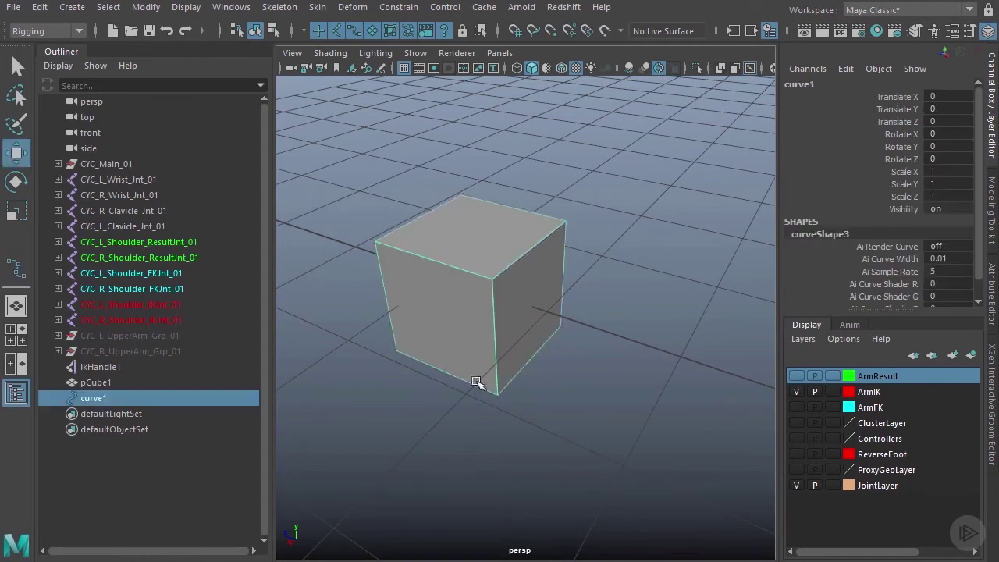
# Delete the polygon cube and center the pivot of the cube-shaped curve.
pyautogui.click(96, 382)
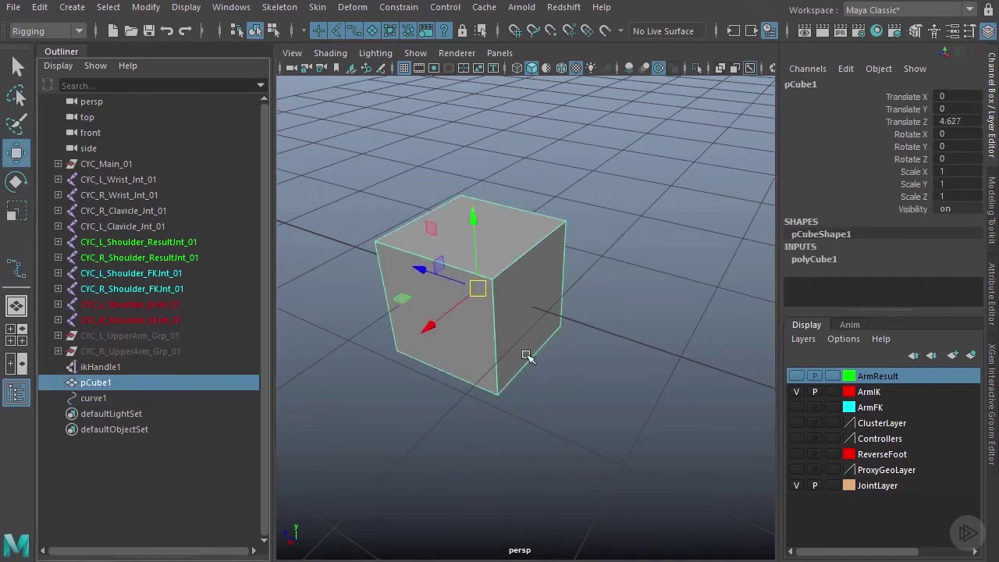
pyautogui.press('Delete')
pyautogui.keyDown('alt'); pyautogui.moveTo(568, 337); pyautogui.dragTo(597, 317); pyautogui.keyUp('alt')
pyautogui.moveTo(541, 269); pyautogui.dragTo(562, 316)
pyautogui.keyDown('alt'); pyautogui.moveTo(562, 316); pyautogui.dragTo(640, 362); pyautogui.keyUp('alt')
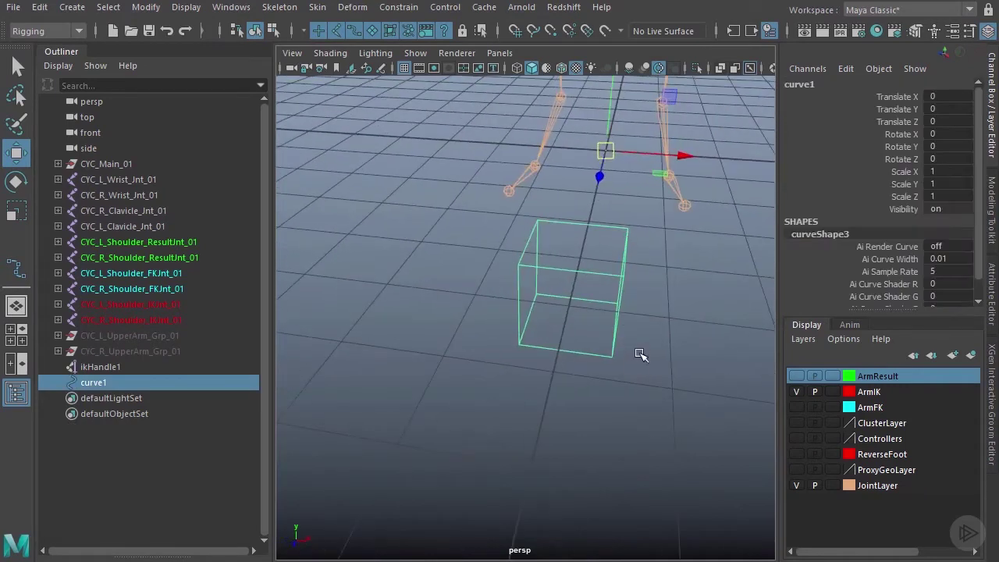
pyautogui.keyDown('alt'); pyautogui.moveTo(636, 277); pyautogui.dragTo(653, 279); pyautogui.keyUp('alt')
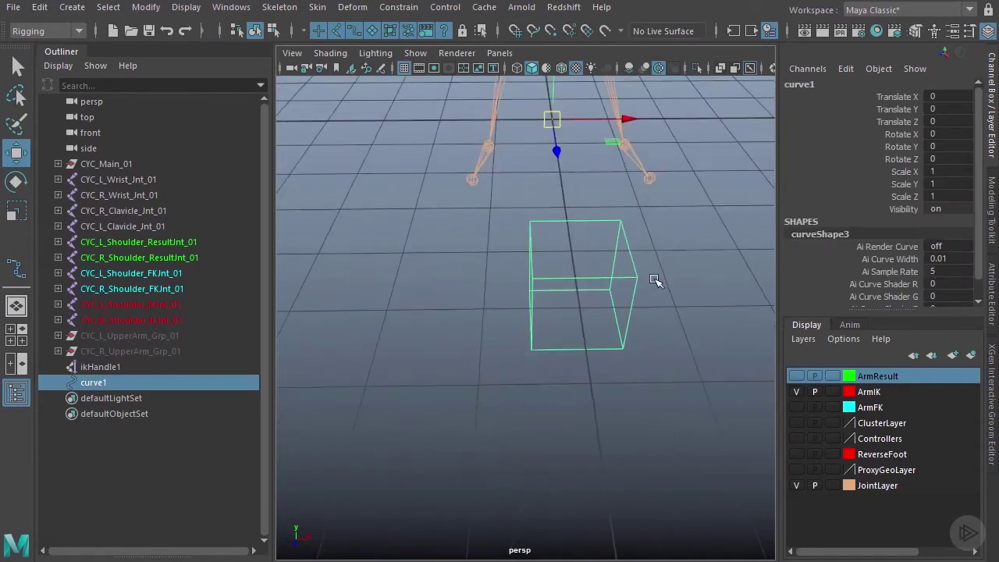
pyautogui.click(156, 9)
pyautogui.click(196, 121)
# Snap the cube-shaped curve onto the left wrist IK joint and show the ProxyGeoLayer.
pyautogui.keyDown('alt'); pyautogui.moveTo(599, 306); pyautogui.dragTo(605, 178); pyautogui.keyUp('alt')
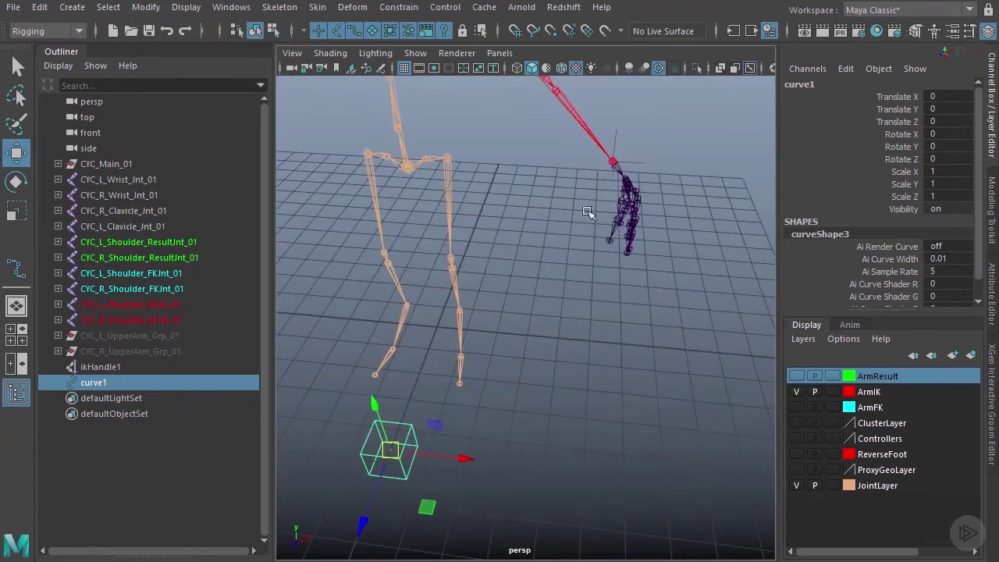
pyautogui.moveTo(437, 428); pyautogui.dragTo(655, 296)
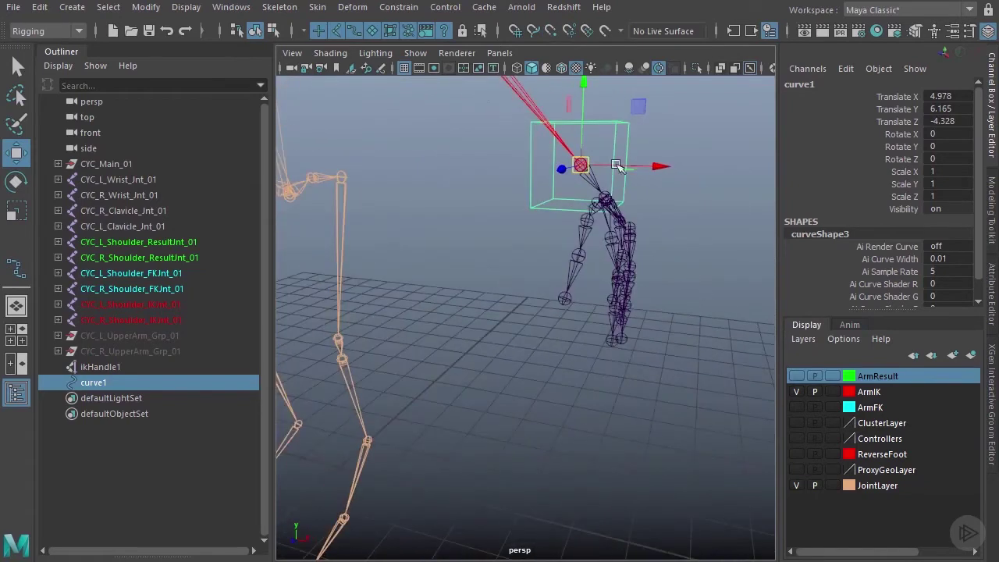
pyautogui.click(796, 469)
pyautogui.keyDown('alt'); pyautogui.moveTo(531, 309); pyautogui.dragTo(708, 312); pyautogui.keyUp('alt')
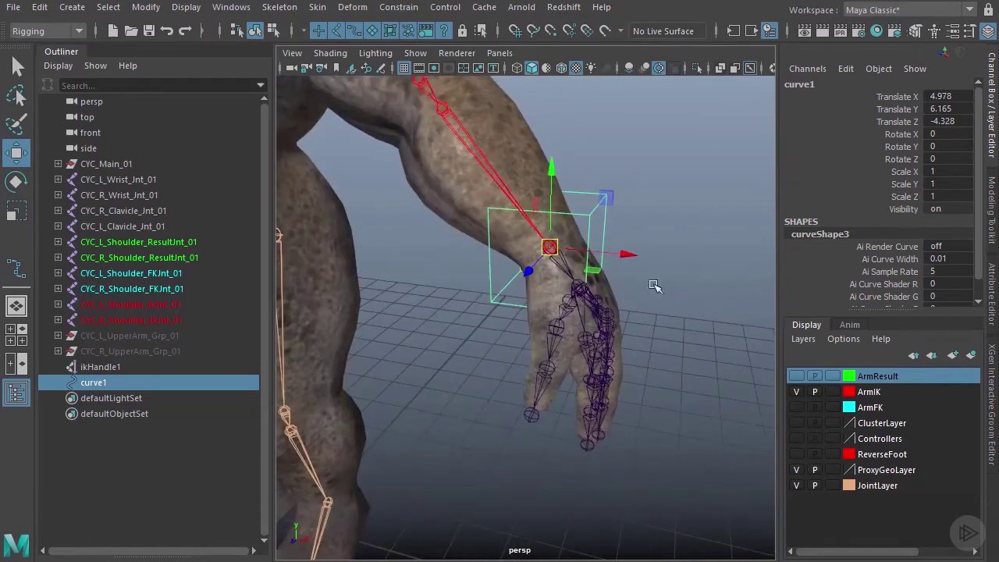
# Widen the cube-shaped curve in depth and rotate it to follow the left forearm, about -9 in Y and -53 in Z.
pyautogui.press('r')
pyautogui.keyDown('alt'); pyautogui.moveTo(624, 231); pyautogui.dragTo(589, 262); pyautogui.keyUp('alt')
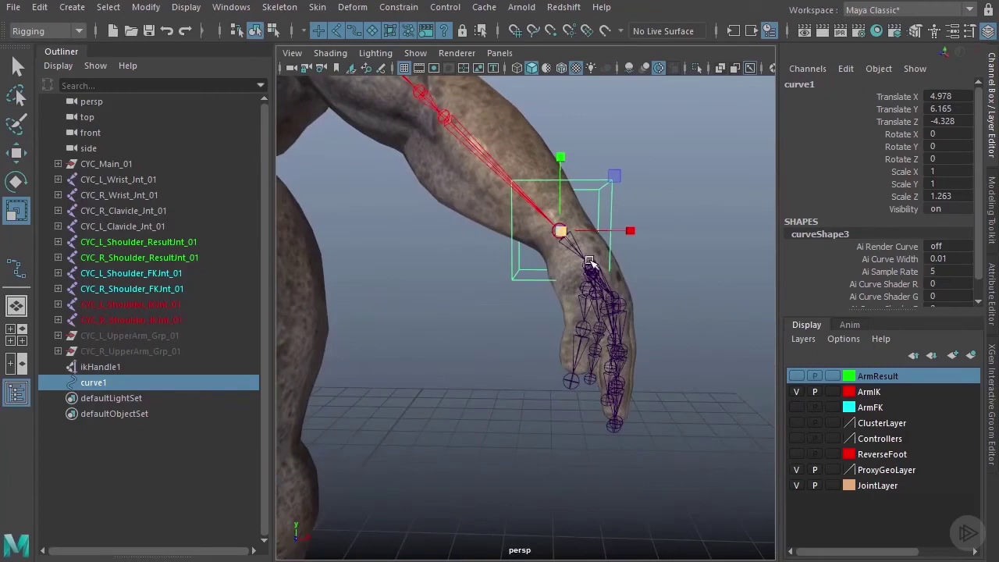
pyautogui.press('e')
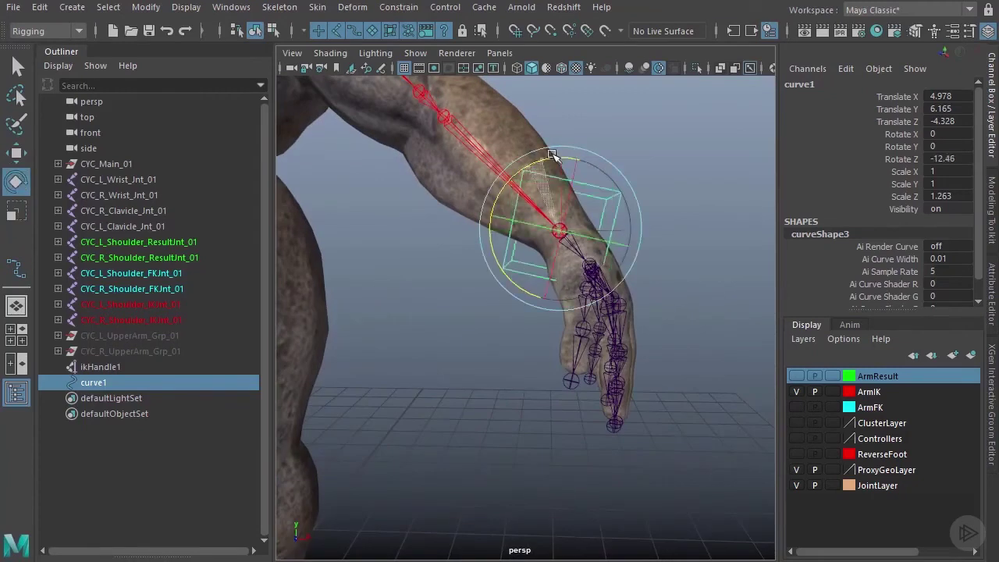
pyautogui.keyDown('alt'); pyautogui.moveTo(597, 160); pyautogui.dragTo(466, 237); pyautogui.keyUp('alt')
pyautogui.moveTo(554, 240)
pyautogui.mouseDown()
pyautogui.moveTo(558, 271)
pyautogui.moveTo(550, 259)
pyautogui.mouseUp()
# Scale the cube-shaped curve around the left wrist to about 0.409 in X, 1.048 in Y and 1.236 in Z.
pyautogui.press('r')
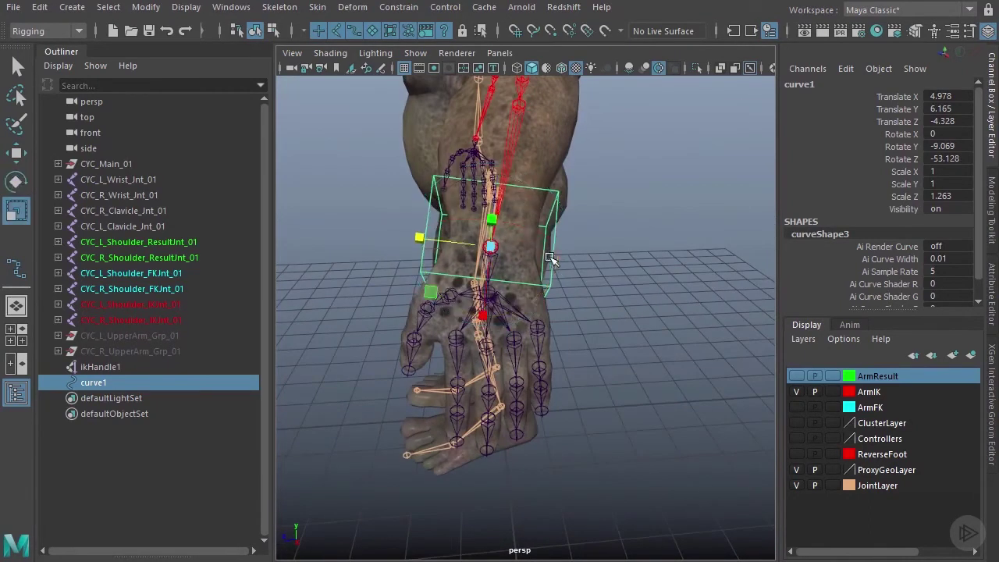
pyautogui.moveTo(425, 242); pyautogui.dragTo(552, 279)
pyautogui.keyDown('alt'); pyautogui.moveTo(551, 280); pyautogui.dragTo(430, 265); pyautogui.keyUp('alt')
pyautogui.moveTo(425, 221); pyautogui.dragTo(434, 227)
pyautogui.keyDown('alt'); pyautogui.moveTo(434, 226); pyautogui.dragTo(600, 234); pyautogui.keyUp('alt')
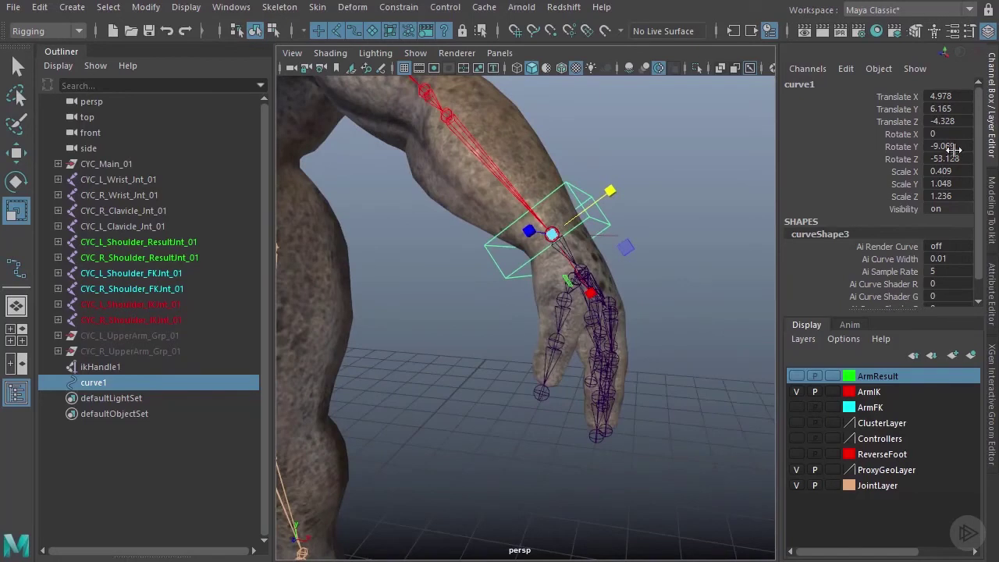
# Reset the cube-shaped curve's X, Y and Z rotations to 0.
pyautogui.moveTo(955, 134); pyautogui.dragTo(955, 158)
pyautogui.write('0')
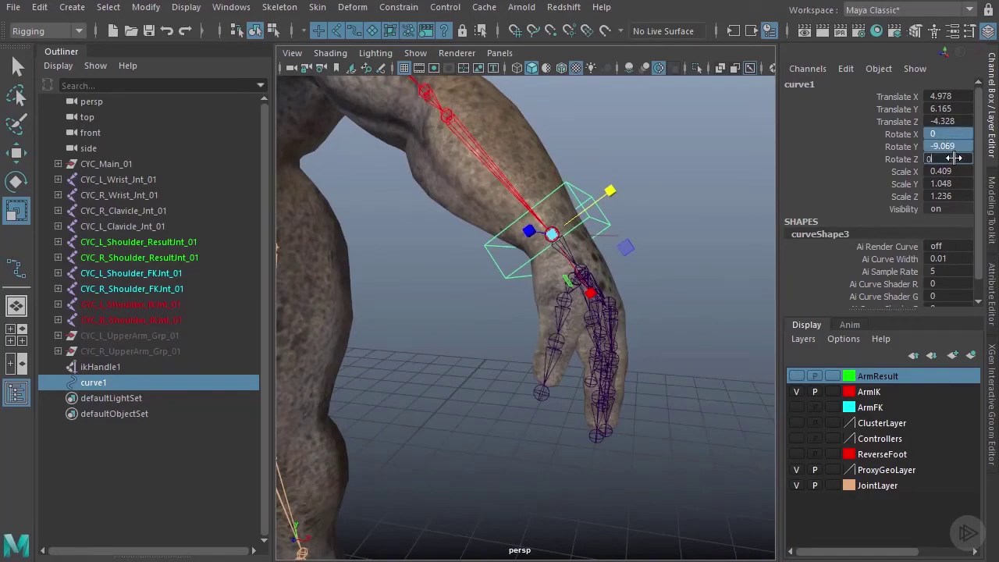
pyautogui.press('Return')
# Hide the ProxyGeoLayer, then duplicate the cube-shaped curve onto the right wrist IK joint.
pyautogui.keyDown('alt'); pyautogui.moveTo(624, 248); pyautogui.dragTo(606, 271); pyautogui.keyUp('alt')
pyautogui.press('w')
pyautogui.keyDown('alt'); pyautogui.moveTo(606, 271); pyautogui.dragTo(566, 278, button='right'); pyautogui.keyUp('alt')
pyautogui.keyDown('alt'); pyautogui.moveTo(566, 279); pyautogui.dragTo(708, 298, button='middle'); pyautogui.keyUp('alt')
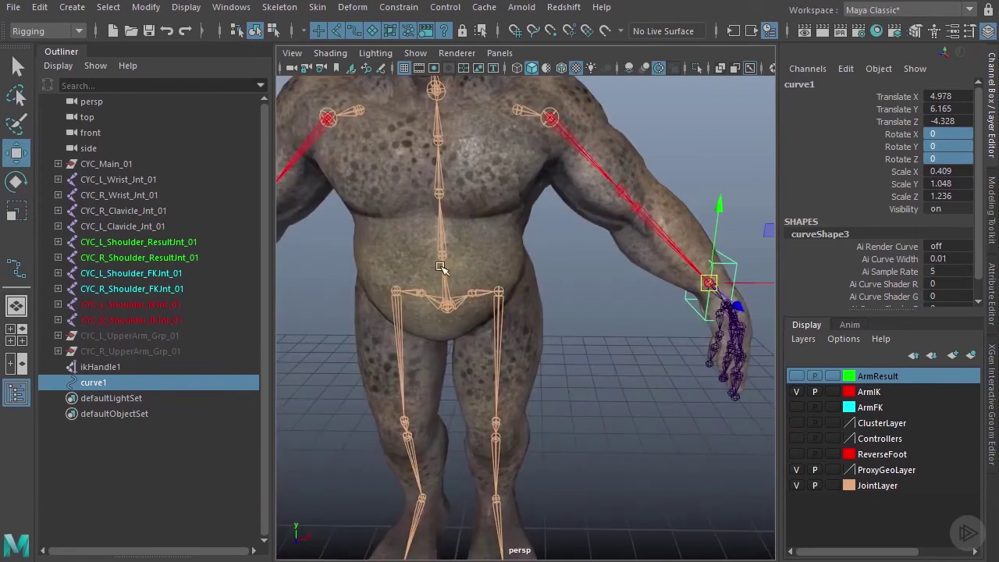
pyautogui.keyDown('alt'); pyautogui.moveTo(618, 339); pyautogui.dragTo(561, 321, button='right'); pyautogui.keyUp('alt')
pyautogui.keyDown('alt'); pyautogui.moveTo(561, 321); pyautogui.dragTo(614, 301, button='middle'); pyautogui.keyUp('alt')
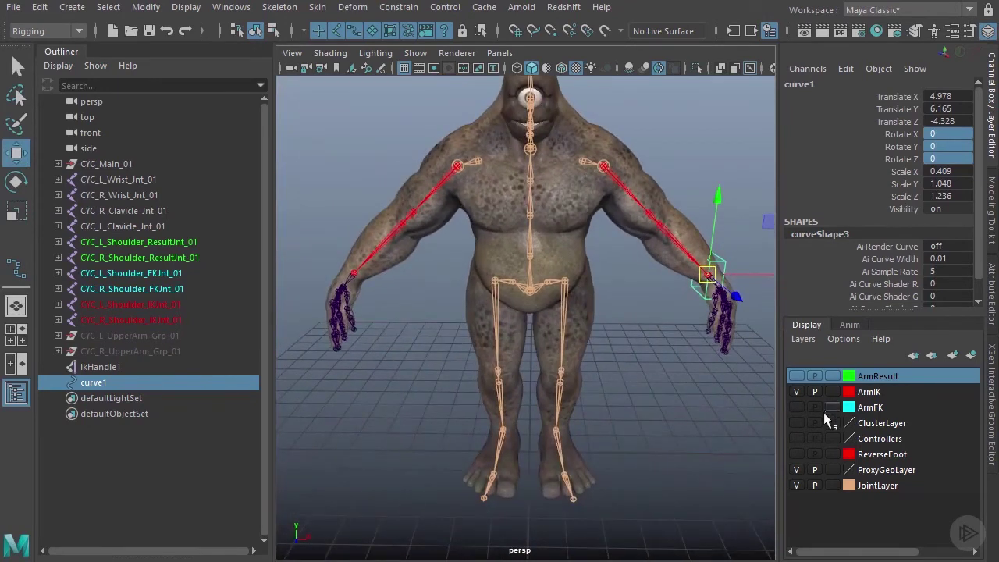
pyautogui.click(795, 469)
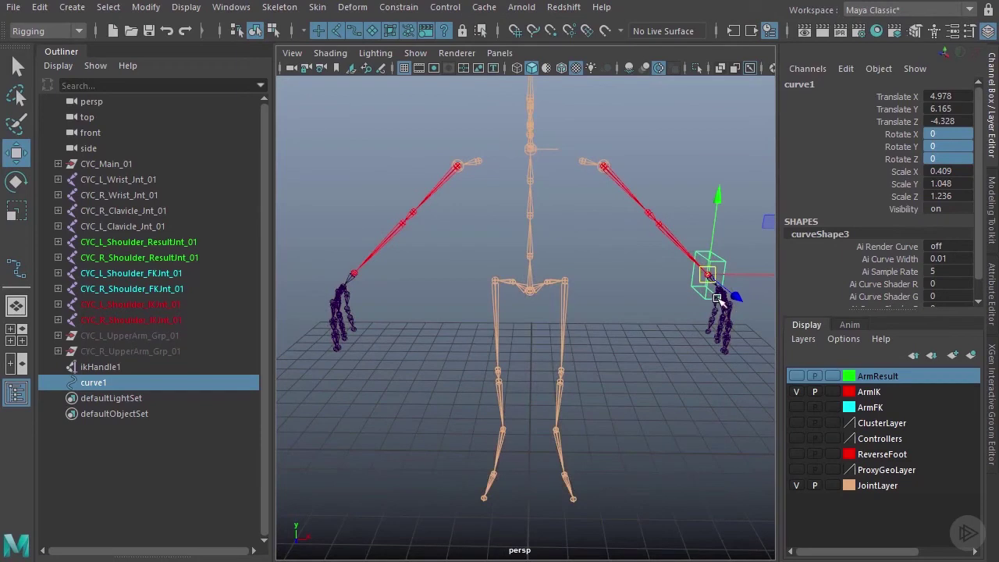
pyautogui.hotkey('ctrl', 'd')
pyautogui.moveTo(712, 298); pyautogui.dragTo(380, 276)
pyautogui.keyDown('alt'); pyautogui.moveTo(691, 333); pyautogui.dragTo(575, 335); pyautogui.keyUp('alt')
# Freeze the transformations of both wrist curves and delete their history.
pyautogui.keyDown('shift'); pyautogui.click(575, 312); pyautogui.keyUp('shift')
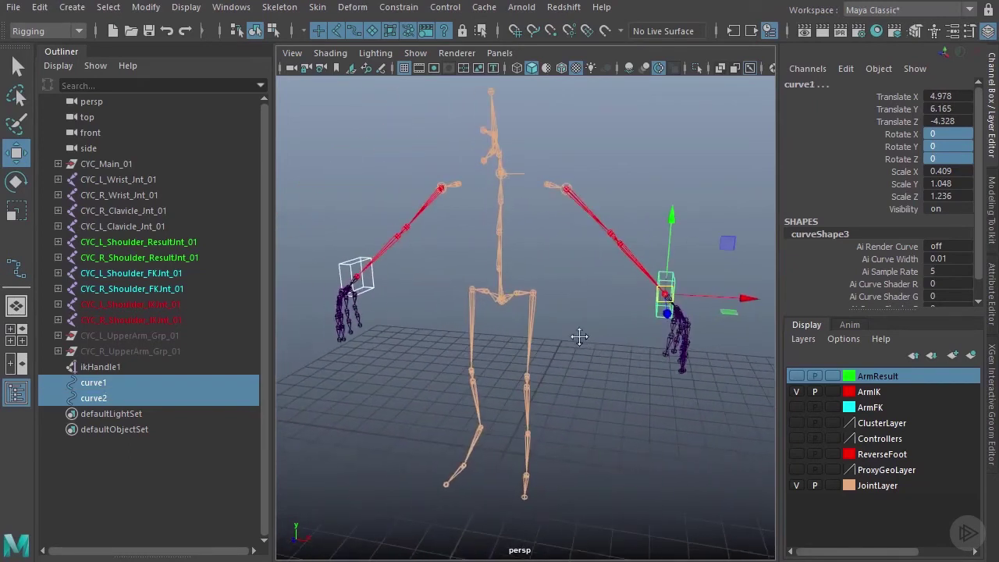
pyautogui.click(146, 7)
pyautogui.click(179, 76)
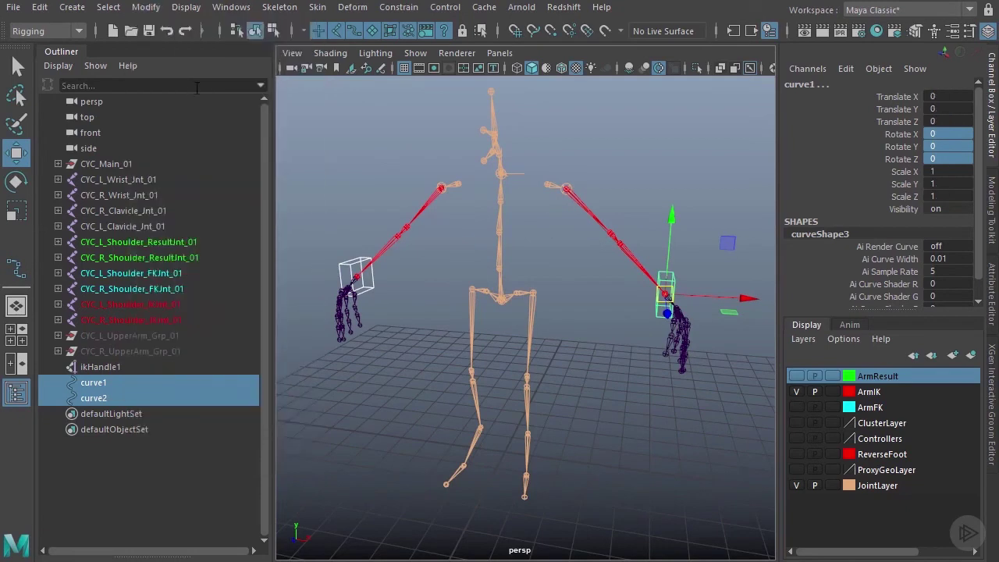
pyautogui.click(39, 7)
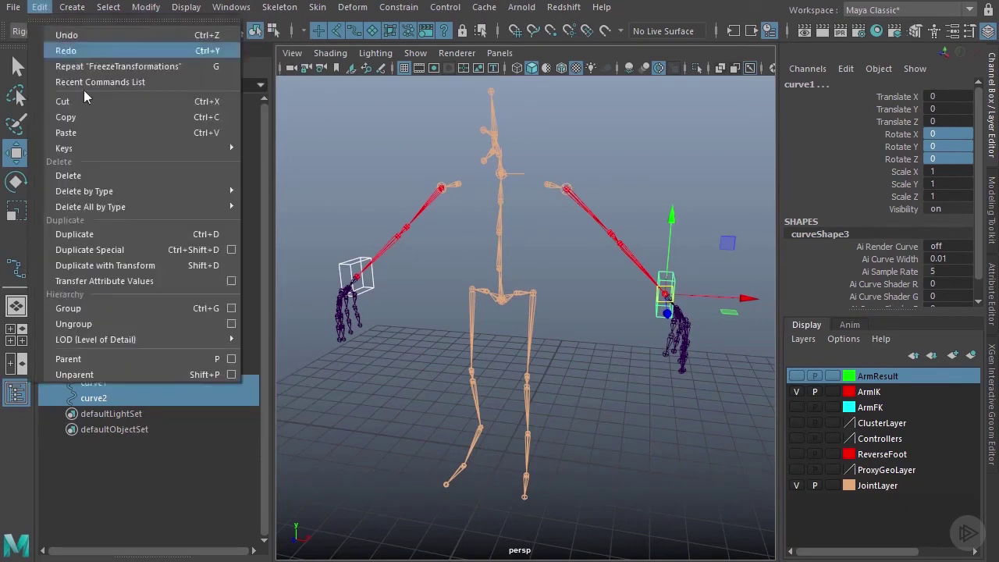
pyautogui.moveTo(117, 191)
pyautogui.click(303, 205)
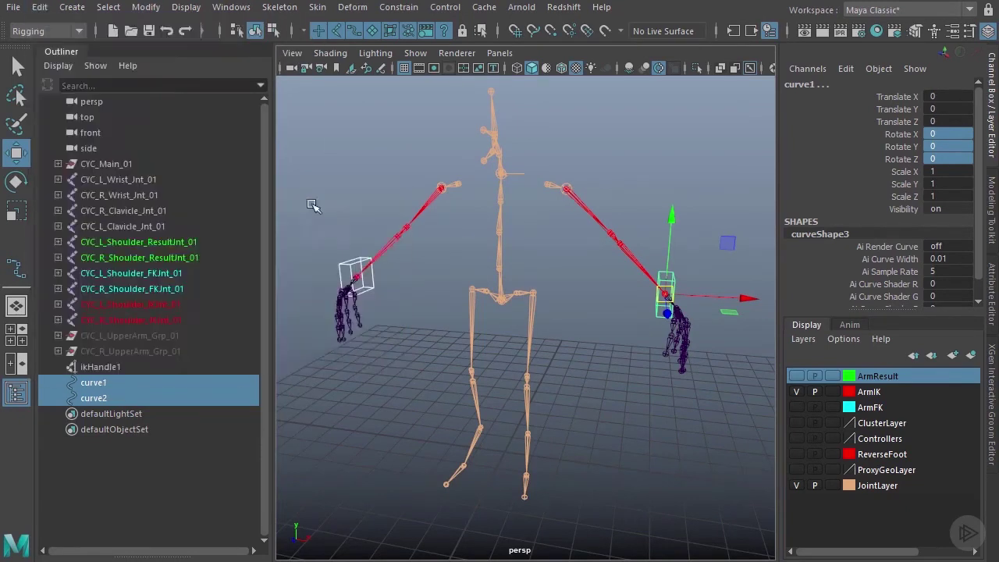
pyautogui.click(629, 407)
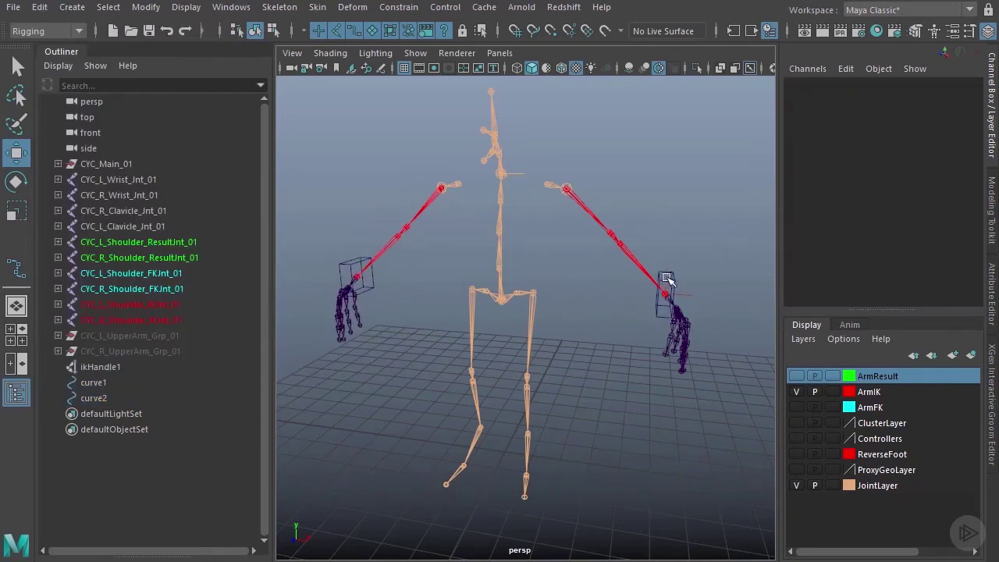
# Place curve1 and curve2 each in its own group.
pyautogui.keyDown('alt'); pyautogui.moveTo(615, 278); pyautogui.dragTo(680, 290, button='right'); pyautogui.keyUp('alt')
pyautogui.keyDown('alt'); pyautogui.moveTo(680, 291); pyautogui.dragTo(629, 294, button='middle'); pyautogui.keyUp('alt')
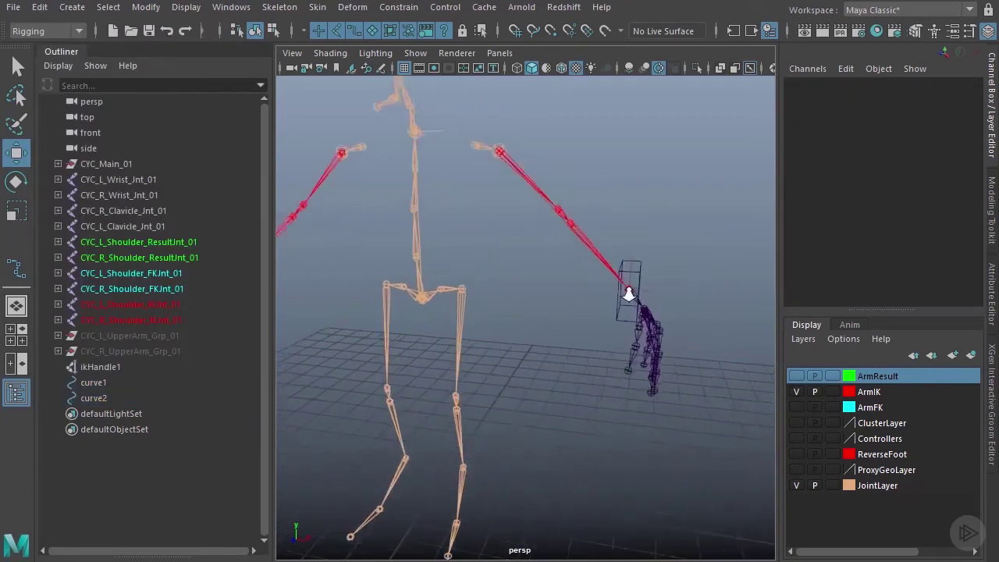
pyautogui.keyDown('alt'); pyautogui.moveTo(628, 295); pyautogui.dragTo(686, 266, button='right'); pyautogui.keyUp('alt')
pyautogui.click(694, 244)
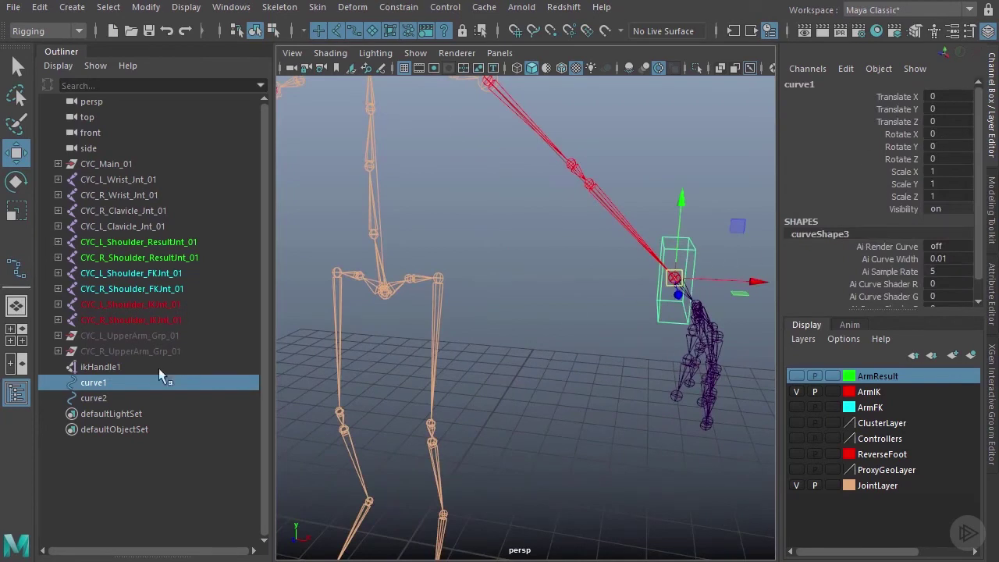
pyautogui.hotkey('ctrl', 'g')
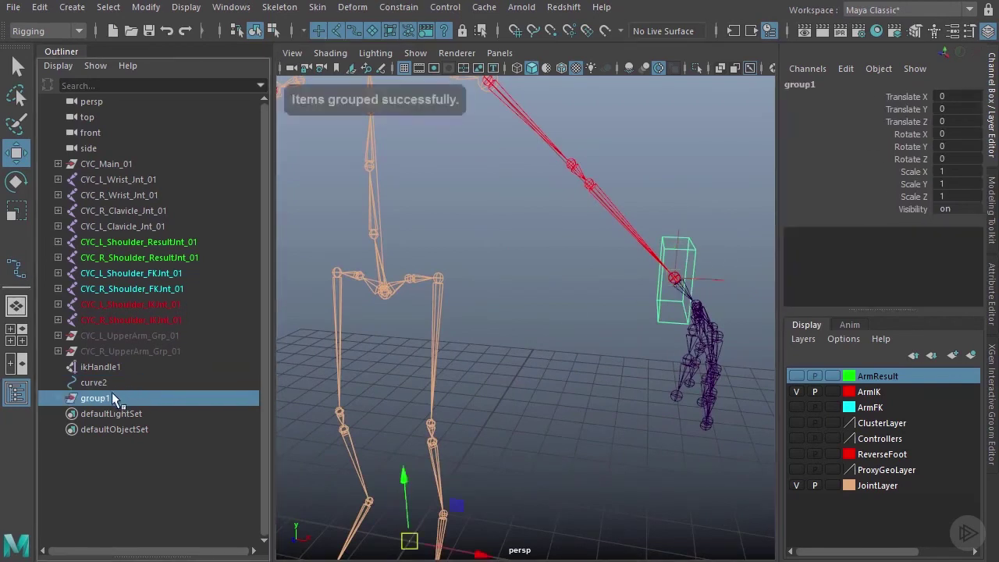
pyautogui.click(150, 382)
pyautogui.hotkey('ctrl', 'g')
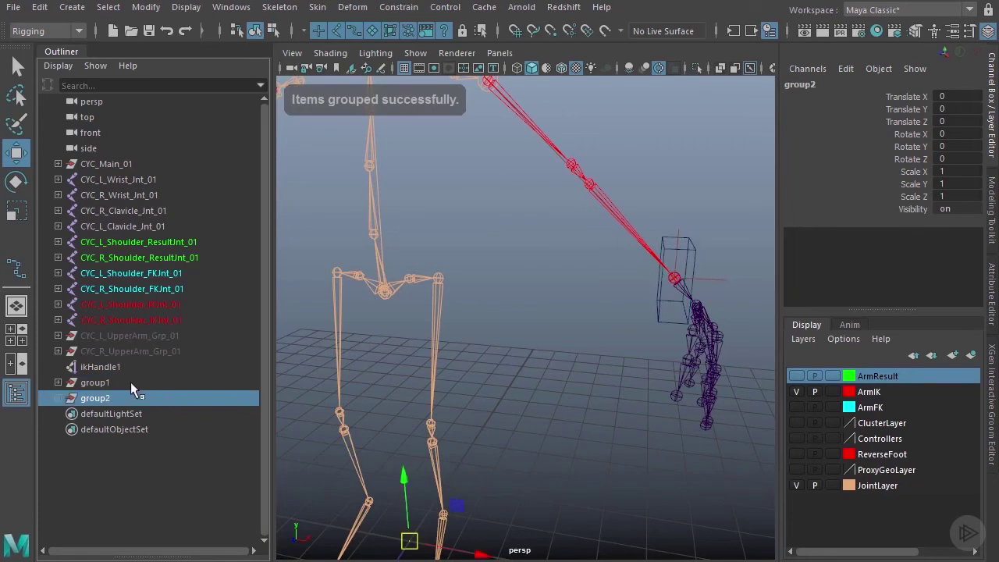
# Show the ProxyGeoLayer and center the pivot of the left wrist curve's group.
pyautogui.click(111, 383)
pyautogui.press('f')
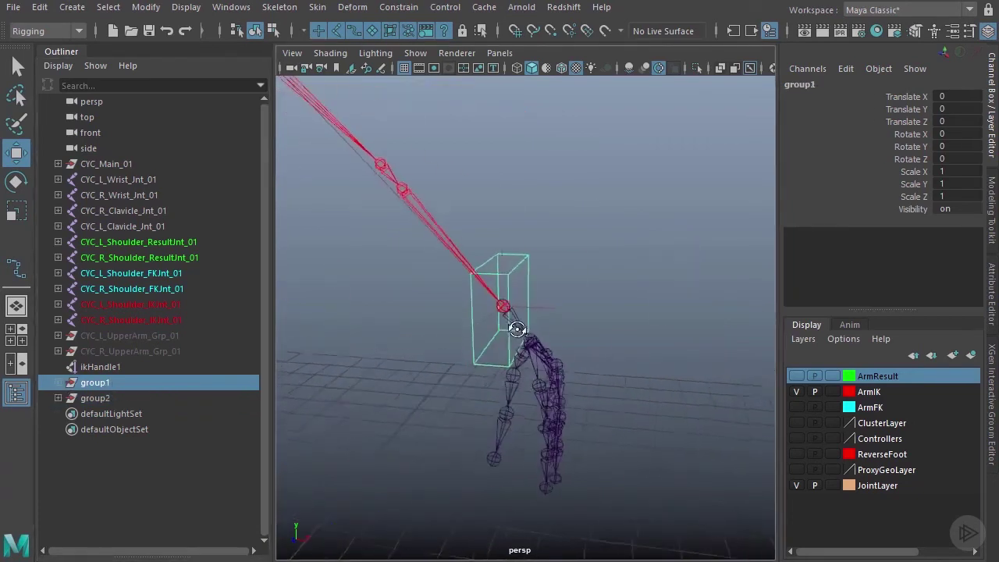
pyautogui.click(797, 469)
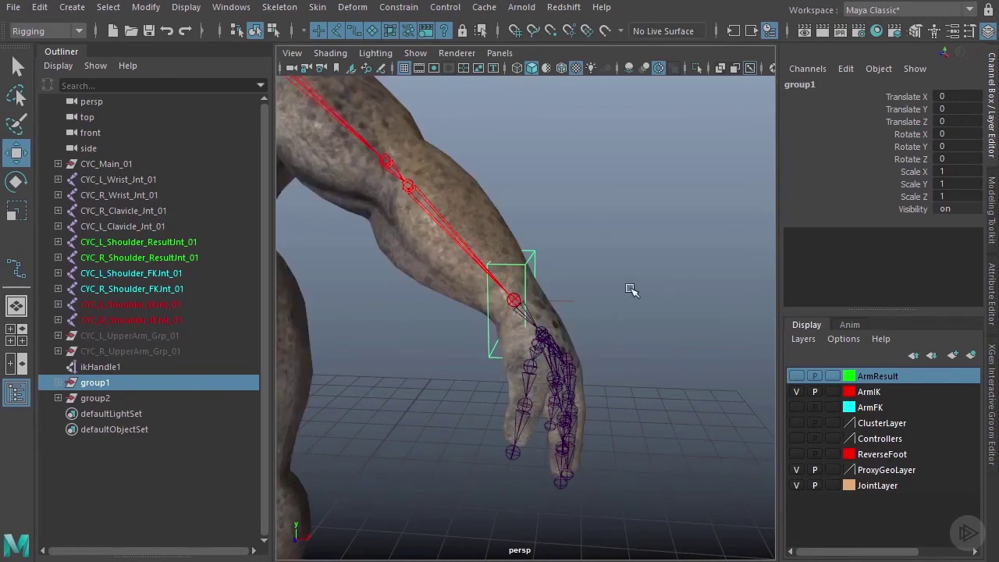
pyautogui.press('e')
pyautogui.keyDown('alt'); pyautogui.moveTo(600, 273); pyautogui.dragTo(605, 259); pyautogui.keyUp('alt')
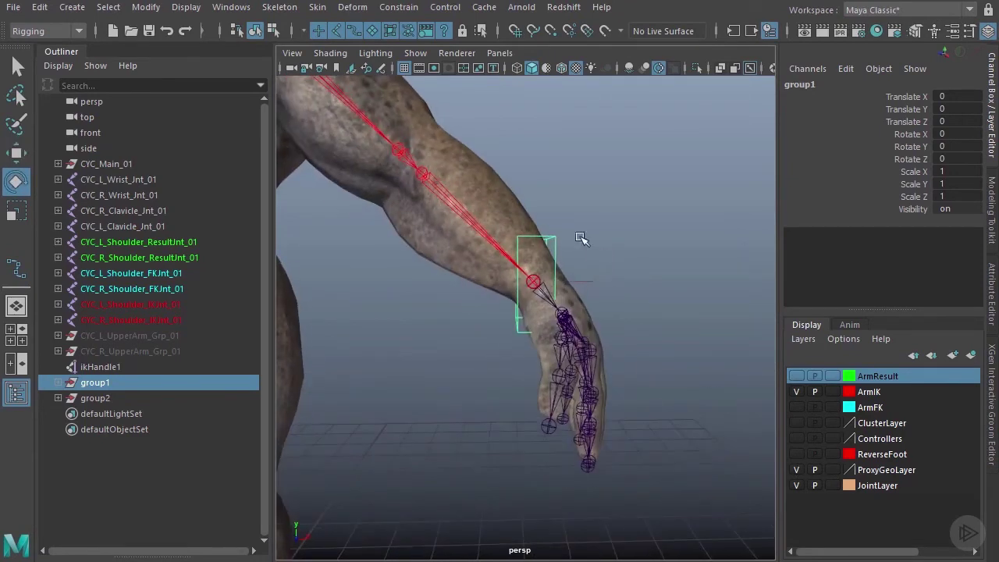
pyautogui.scroll(-3, 483, 332)
pyautogui.keyDown('alt'); pyautogui.moveTo(327, 515); pyautogui.dragTo(446, 467, button='middle'); pyautogui.keyUp('alt')
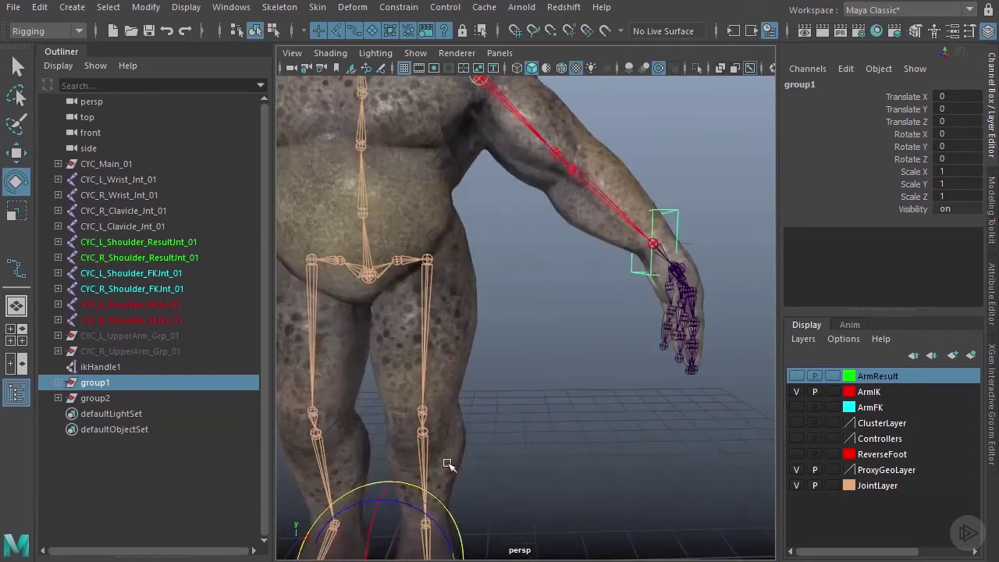
pyautogui.keyDown('alt'); pyautogui.moveTo(446, 467); pyautogui.dragTo(408, 467, button='right'); pyautogui.keyUp('alt')
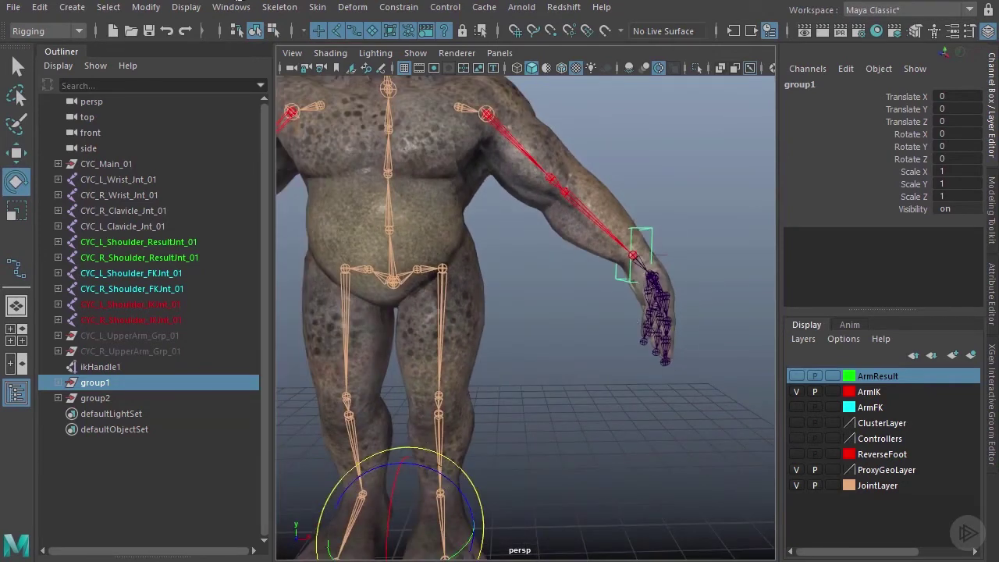
pyautogui.click(145, 8)
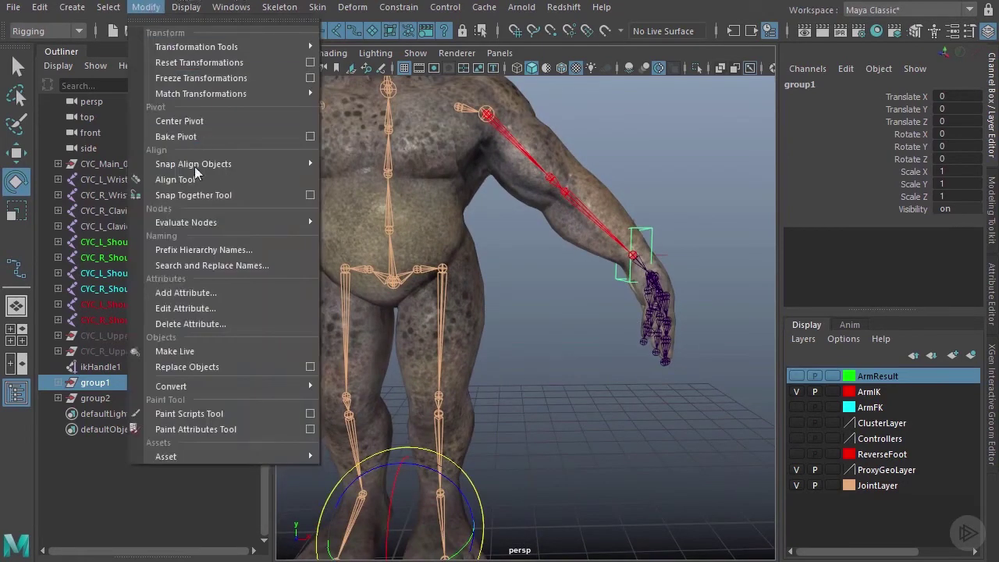
pyautogui.click(191, 127)
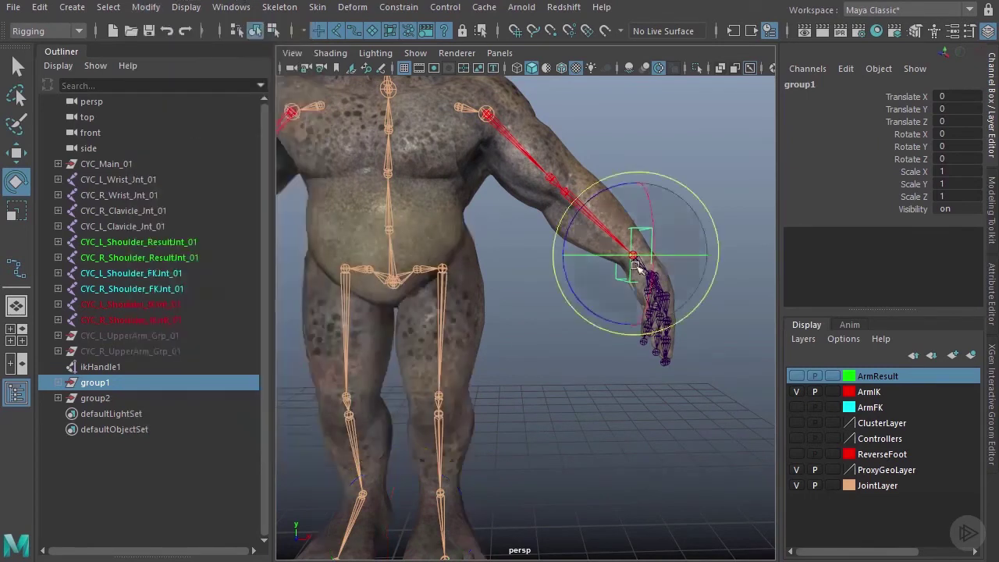
# Rotate group1 to line up with the left forearm and set its Rotate Z to -45.
pyautogui.scroll(5, 522, 275)
pyautogui.keyDown('alt'); pyautogui.moveTo(522, 275); pyautogui.dragTo(519, 327); pyautogui.keyUp('alt')
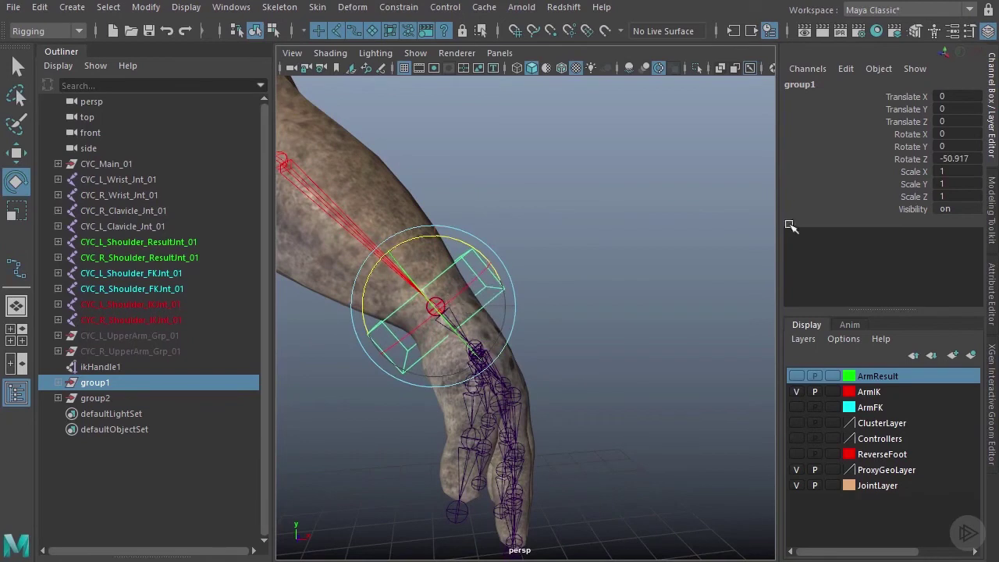
pyautogui.doubleClick(958, 158)
pyautogui.write('-45')
pyautogui.press('Return')
# Adjust group1's angle against the left forearm and set its Rotate Z to -50.
pyautogui.keyDown('alt'); pyautogui.moveTo(615, 311); pyautogui.dragTo(507, 336); pyautogui.keyUp('alt')
pyautogui.moveTo(442, 366); pyautogui.dragTo(433, 366)
pyautogui.doubleClick(964, 159)
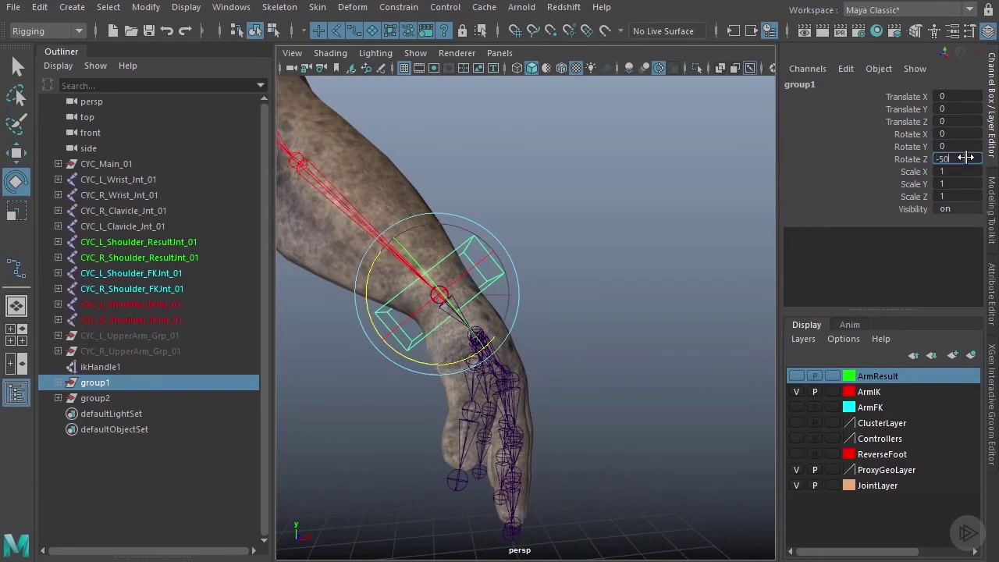
pyautogui.write('-50')
pyautogui.press('Return')
# Turn group1 to match the left wrist from the side and set its Rotate Y to -9.
pyautogui.keyDown('alt'); pyautogui.moveTo(487, 312); pyautogui.dragTo(331, 390); pyautogui.keyUp('alt')
pyautogui.keyDown('alt'); pyautogui.moveTo(436, 399); pyautogui.dragTo(549, 332); pyautogui.keyUp('alt')
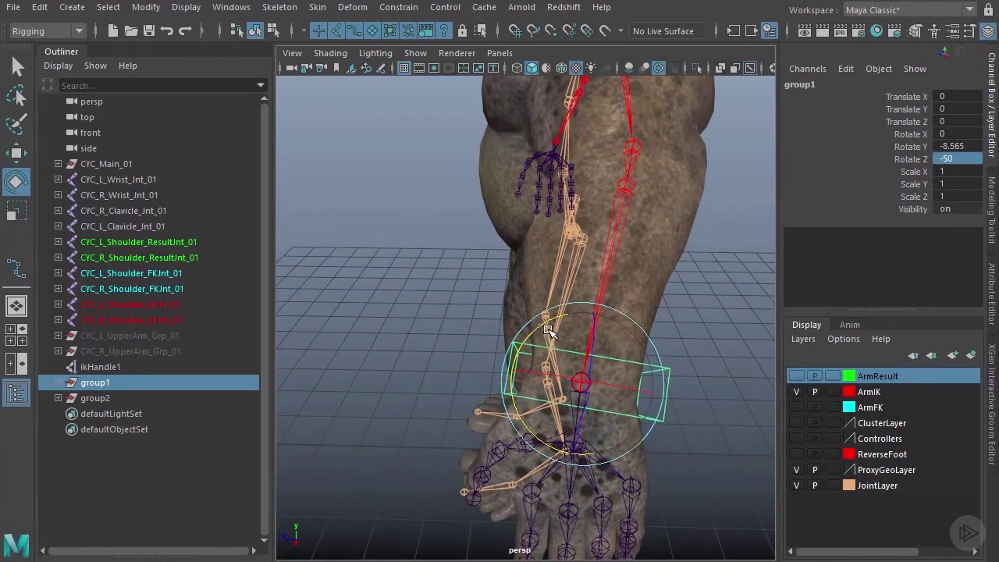
pyautogui.click(965, 145)
pyautogui.write('-9')
pyautogui.press('Return')
pyautogui.keyDown('alt'); pyautogui.moveTo(605, 368); pyautogui.dragTo(648, 319); pyautogui.keyUp('alt')
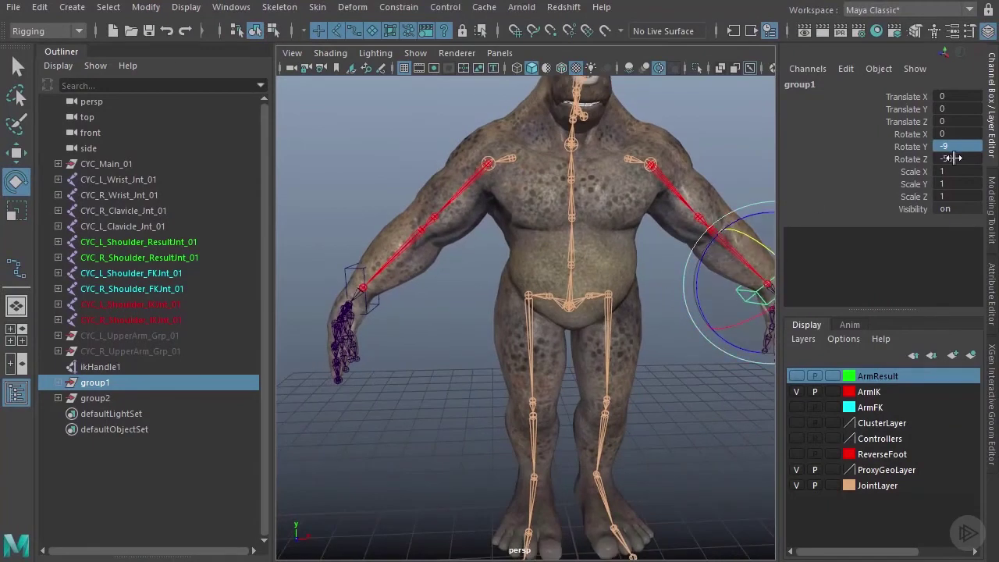
# Center the pivot of group2, which holds the right wrist curve.
pyautogui.keyDown('alt'); pyautogui.moveTo(371, 309); pyautogui.dragTo(503, 342, button='middle'); pyautogui.keyUp('alt')
pyautogui.scroll(4, 471, 288)
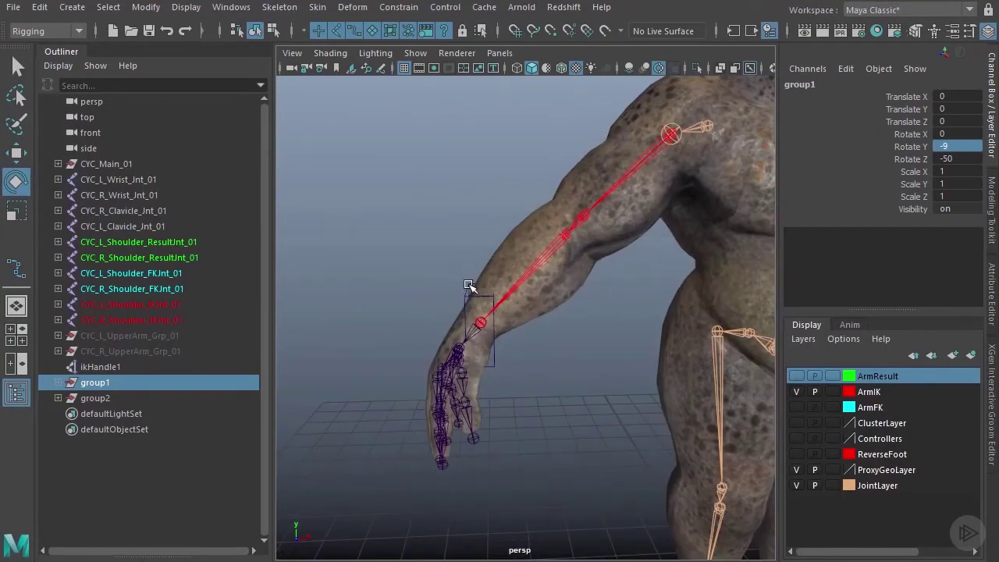
pyautogui.click(468, 285)
pyautogui.click(117, 394)
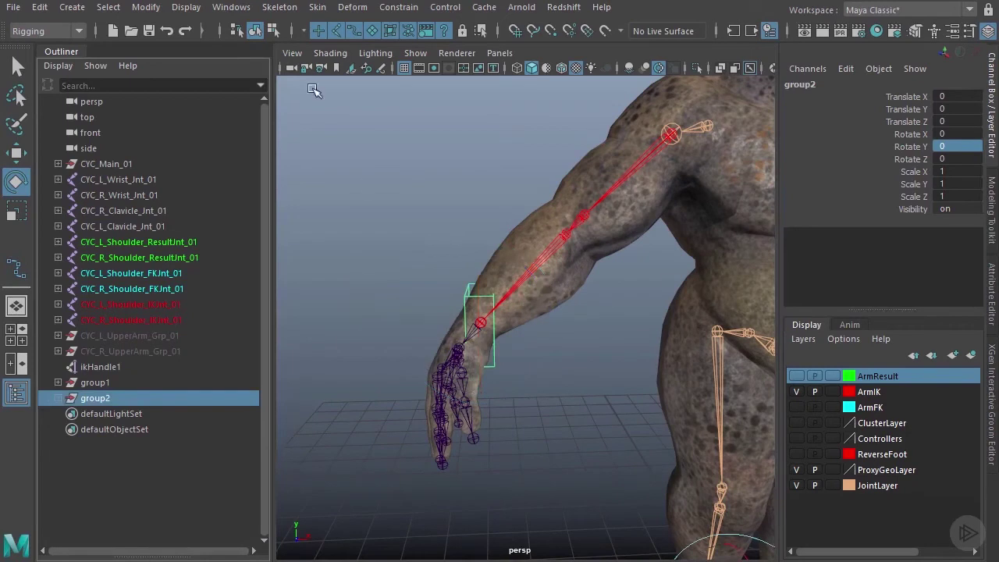
pyautogui.click(146, 7)
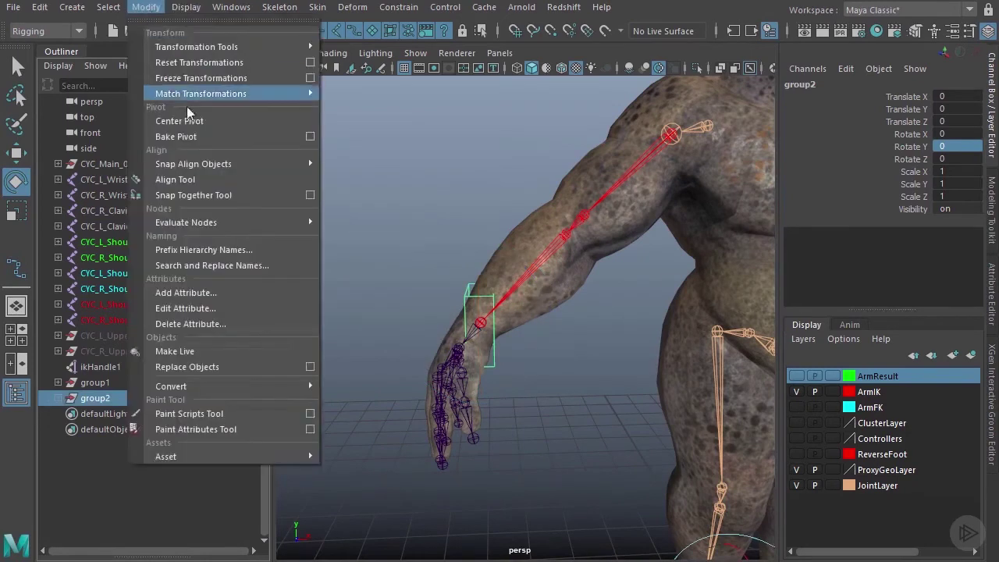
pyautogui.click(189, 123)
# Set group2's Rotate Z to 50 and Rotate Y to -9.
pyautogui.click(953, 160)
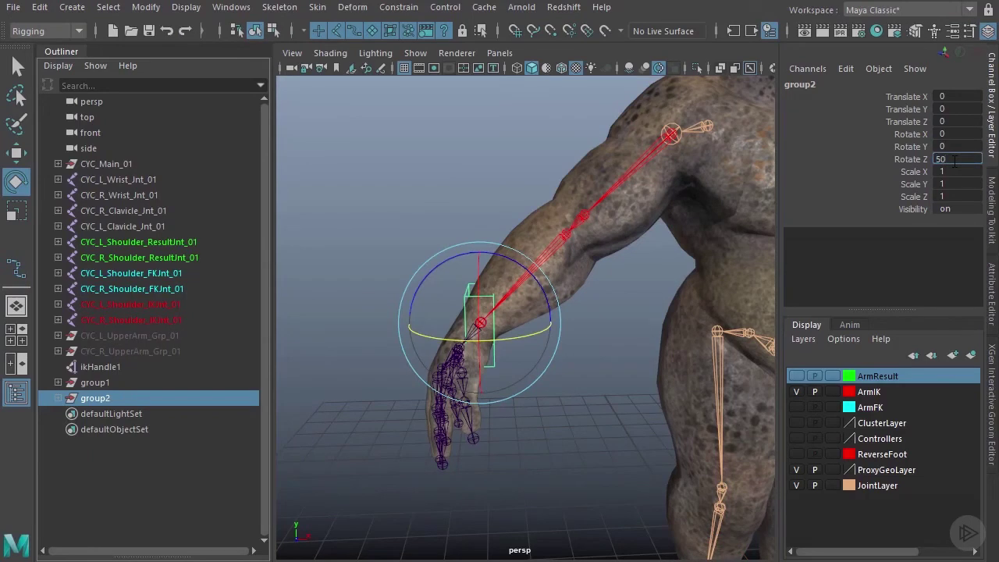
pyautogui.write('50')
pyautogui.press('Return')
pyautogui.click(968, 147)
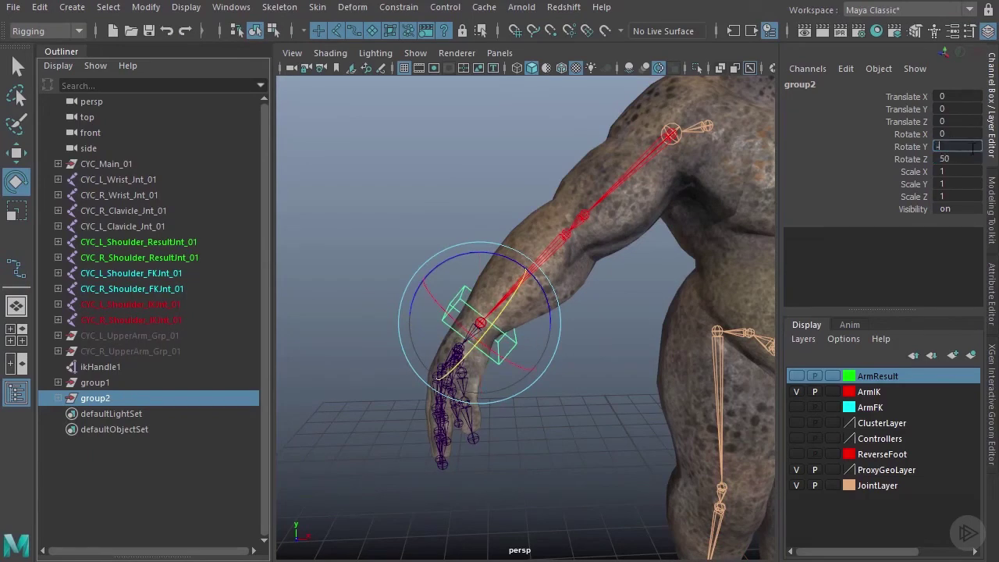
pyautogui.write('-9')
pyautogui.press('Return')
# Correct group2's Rotate Y so the right wrist control mirrors the left one, and deselect it.
pyautogui.keyDown('alt'); pyautogui.moveTo(542, 356); pyautogui.dragTo(558, 378); pyautogui.keyUp('alt')
pyautogui.click(943, 147)
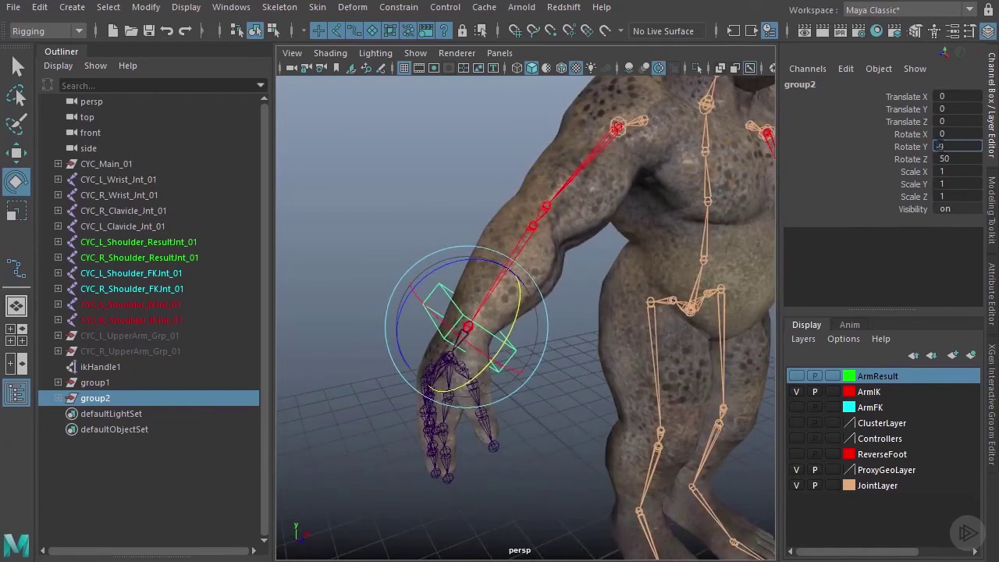
pyautogui.press('Return')
pyautogui.click(528, 515)
pyautogui.keyDown('alt'); pyautogui.moveTo(528, 515); pyautogui.dragTo(329, 401); pyautogui.keyUp('alt')
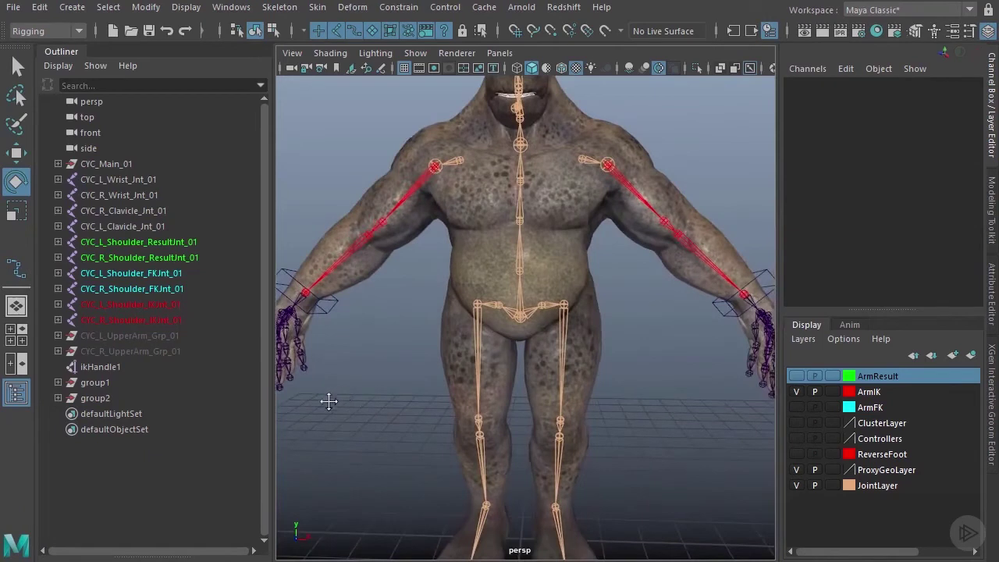
# Parent ikHandle1 under the left wrist's cube control curve and clear the selection.
pyautogui.keyDown('alt'); pyautogui.moveTo(328, 401); pyautogui.dragTo(190, 414, button='middle'); pyautogui.keyUp('alt')
pyautogui.keyDown('alt'); pyautogui.moveTo(438, 253); pyautogui.dragTo(586, 252, button='right'); pyautogui.keyUp('alt')
pyautogui.keyDown('alt'); pyautogui.moveTo(585, 252); pyautogui.dragTo(628, 270); pyautogui.keyUp('alt')
pyautogui.keyDown('alt'); pyautogui.moveTo(700, 286); pyautogui.dragTo(638, 287, button='middle'); pyautogui.keyUp('alt')
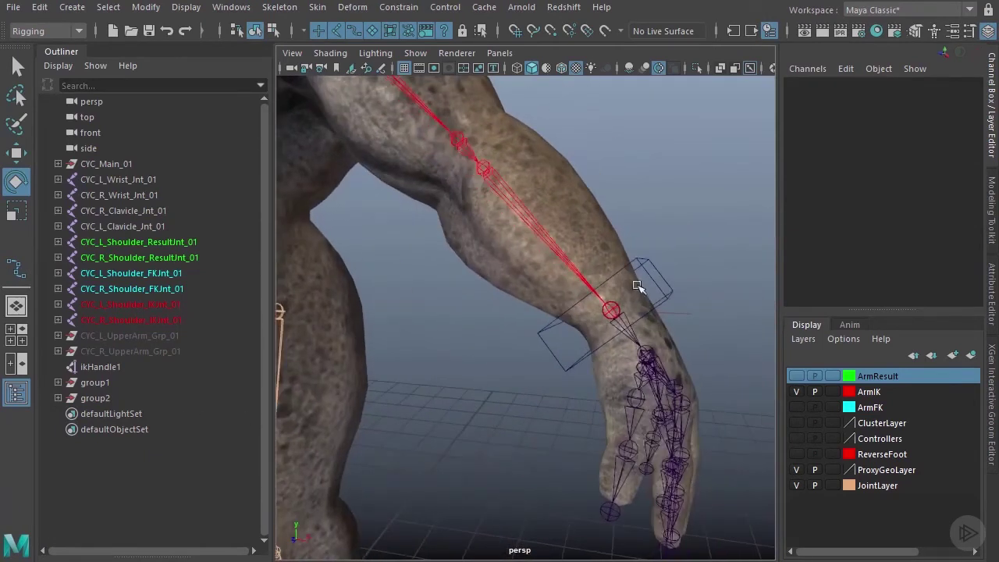
pyautogui.click(671, 301)
pyautogui.press('w')
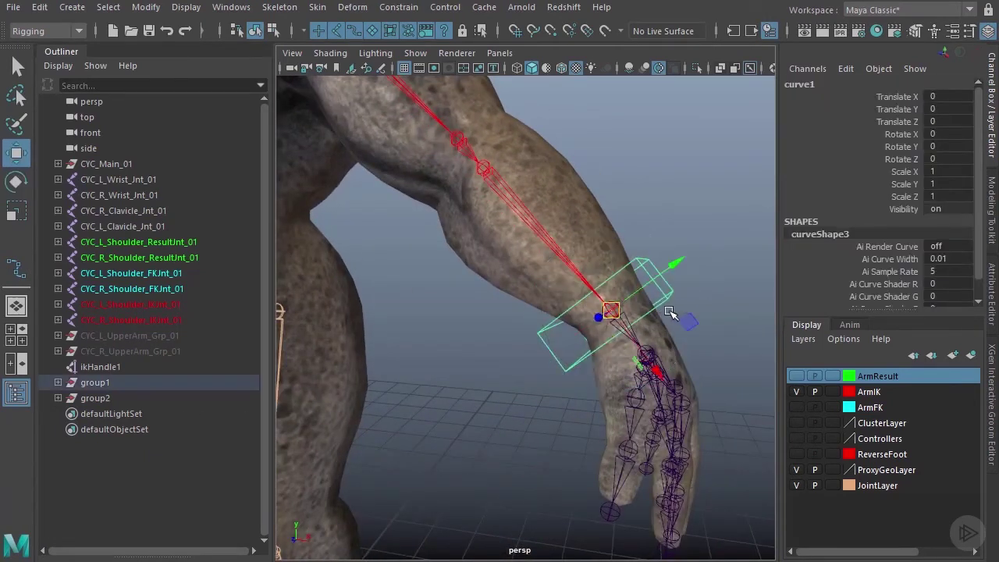
pyautogui.moveTo(704, 321)
pyautogui.keyDown('alt'); pyautogui.mouseDown()
pyautogui.moveTo(685, 330)
pyautogui.moveTo(710, 312)
pyautogui.mouseUp(); pyautogui.keyUp('alt')
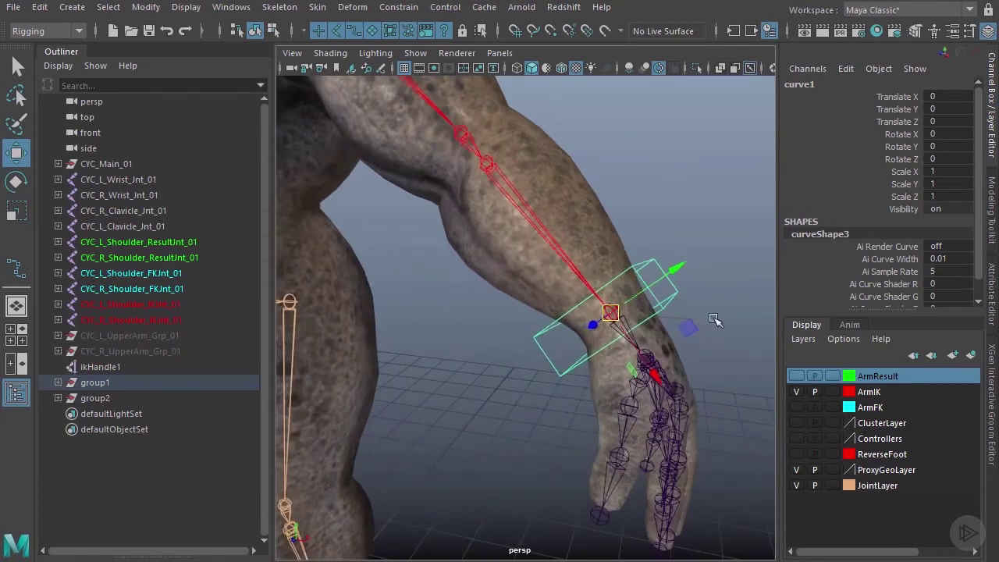
pyautogui.hotkey('ctrl', 'z')
pyautogui.hotkey('ctrl', 'z')
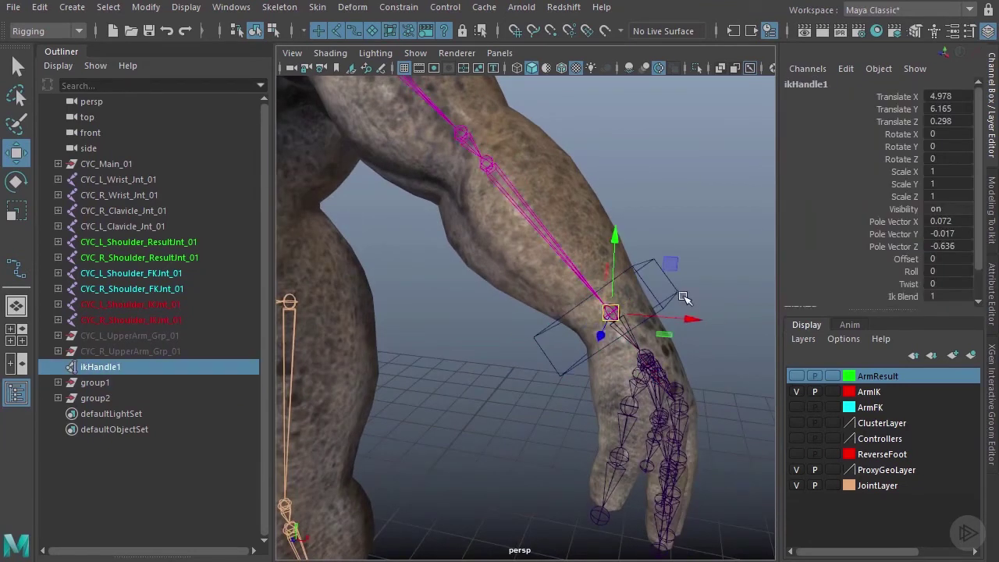
pyautogui.keyDown('shift'); pyautogui.click(674, 303); pyautogui.keyUp('shift')
pyautogui.keyDown('alt'); pyautogui.moveTo(676, 305); pyautogui.dragTo(689, 329); pyautogui.keyUp('alt')
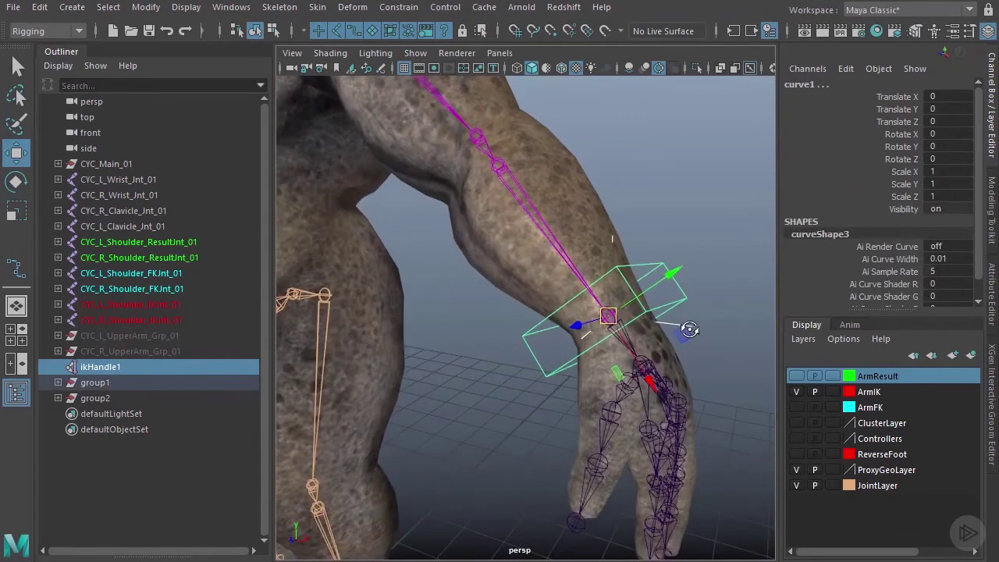
pyautogui.press('p')
pyautogui.click(711, 261)
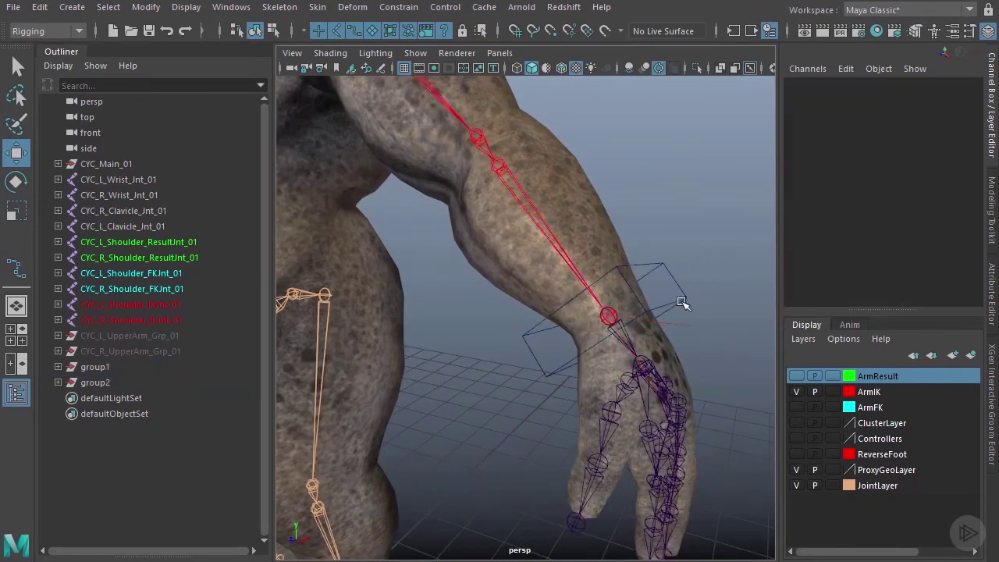
# Test the left arm's IK by moving the wrist control curve, and reset its Translate X, Y and Z to 0.
pyautogui.click(685, 301)
pyautogui.scroll(-5, 712, 319)
pyautogui.moveTo(574, 323); pyautogui.dragTo(584, 210)
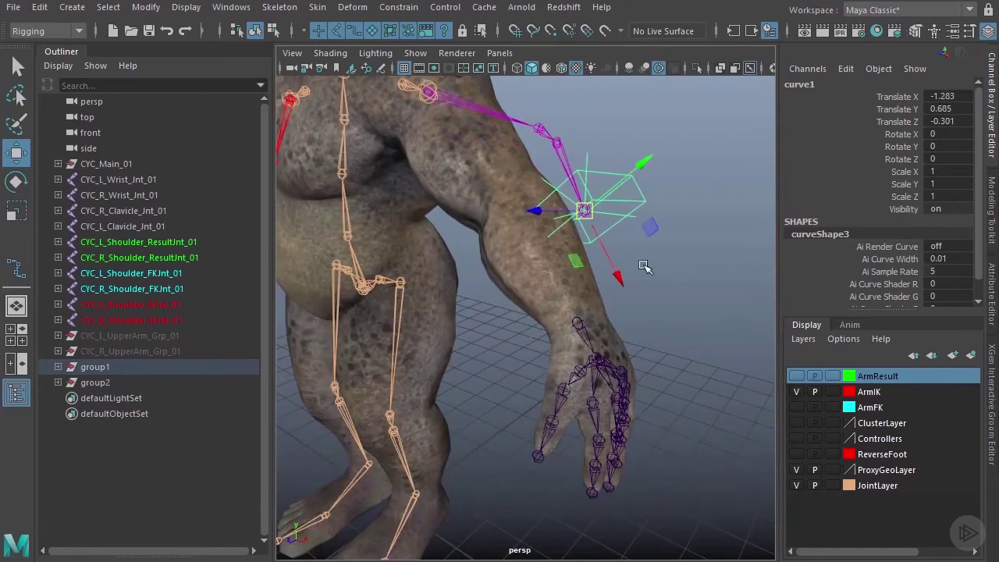
pyautogui.moveTo(946, 98); pyautogui.dragTo(952, 117)
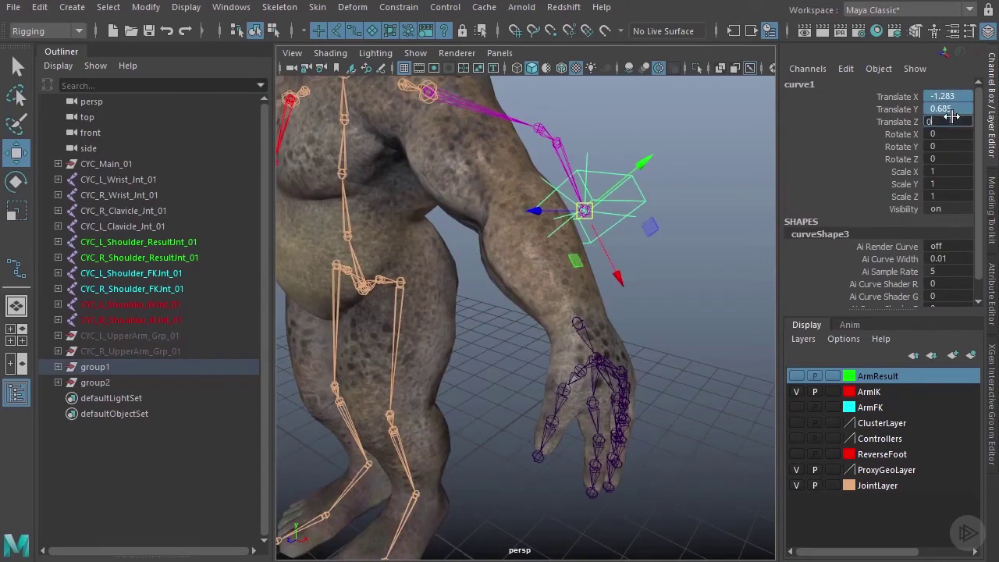
pyautogui.write('0')
pyautogui.press('Return')
# Bring the right arm into view and activate the Create IK Handle tool.
pyautogui.keyDown('alt'); pyautogui.moveTo(548, 325); pyautogui.dragTo(472, 326, button='right'); pyautogui.keyUp('alt')
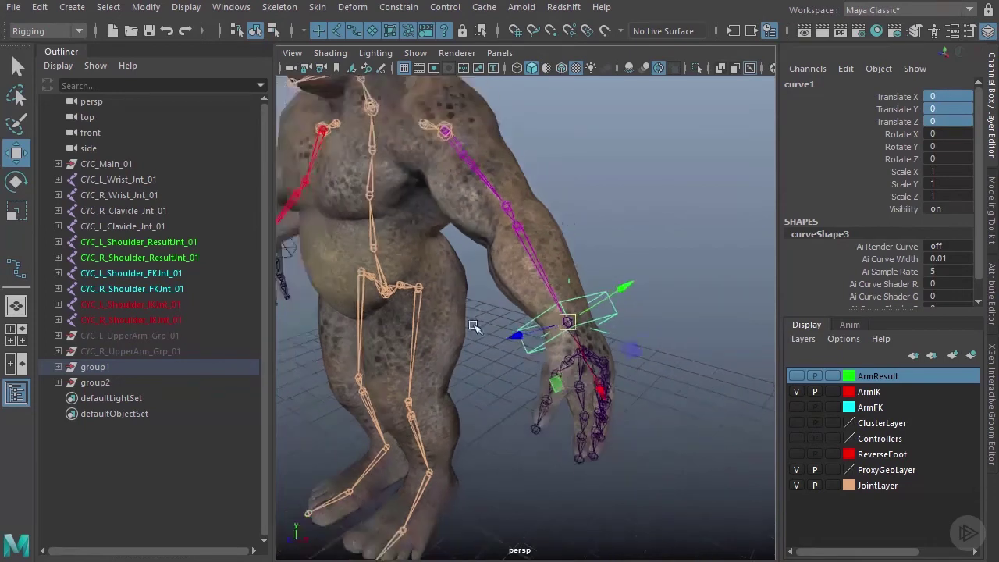
pyautogui.keyDown('alt'); pyautogui.moveTo(453, 326); pyautogui.dragTo(502, 330); pyautogui.keyUp('alt')
pyautogui.keyDown('alt'); pyautogui.moveTo(453, 336); pyautogui.dragTo(754, 312, button='middle'); pyautogui.keyUp('alt')
pyautogui.keyDown('alt'); pyautogui.moveTo(755, 311); pyautogui.dragTo(654, 118); pyautogui.keyUp('alt')
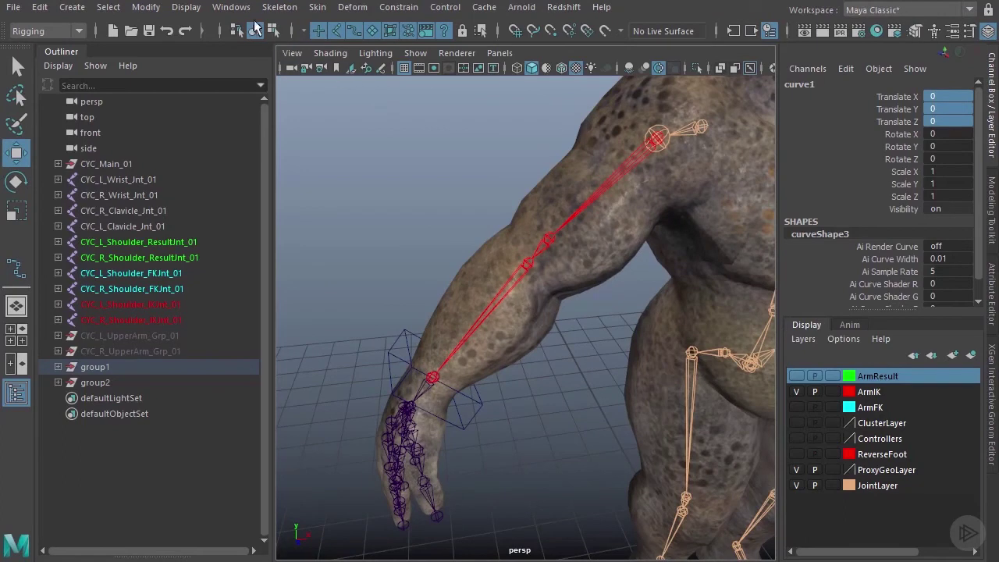
pyautogui.click(279, 7)
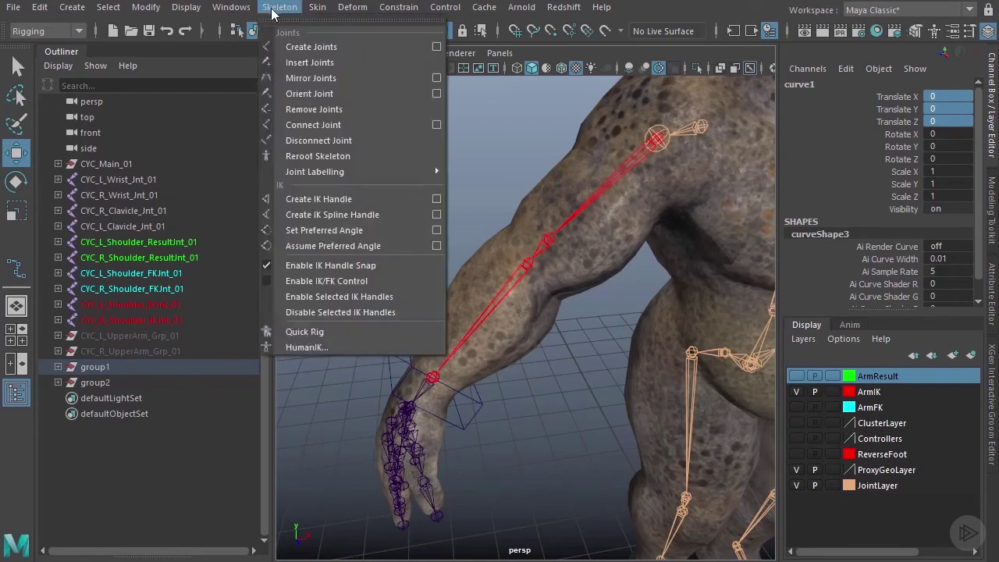
pyautogui.click(340, 203)
pyautogui.click(655, 139)
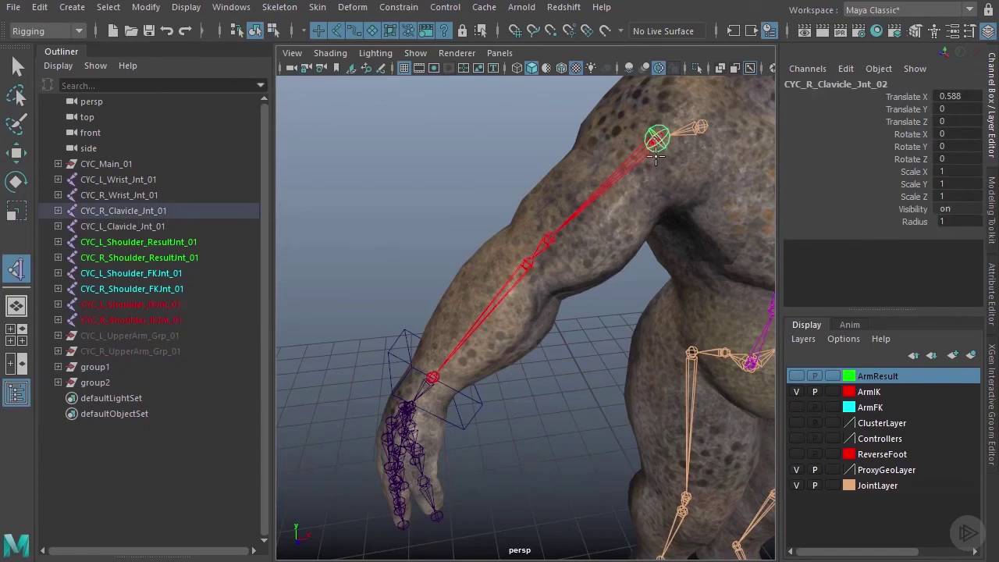
pyautogui.hotkey('ctrl', 'z')
pyautogui.click(649, 152)
pyautogui.hotkey('ctrl', 'z')
pyautogui.click(667, 136)
pyautogui.hotkey('ctrl', 'z')
# Create an IK handle from CYC_R_Shoulder_IKJnt_01 to the IK joint at the right wrist.
pyautogui.keyDown('alt'); pyautogui.moveTo(674, 127); pyautogui.dragTo(599, 189, button='middle'); pyautogui.keyUp('alt')
pyautogui.keyDown('alt'); pyautogui.moveTo(599, 189); pyautogui.dragTo(470, 278, button='right'); pyautogui.keyUp('alt')
pyautogui.click(628, 92)
pyautogui.keyDown('alt'); pyautogui.moveTo(470, 279); pyautogui.dragTo(559, 190, button='middle'); pyautogui.keyUp('alt')
pyautogui.keyDown('alt'); pyautogui.moveTo(559, 189); pyautogui.dragTo(546, 217, button='right'); pyautogui.keyUp('alt')
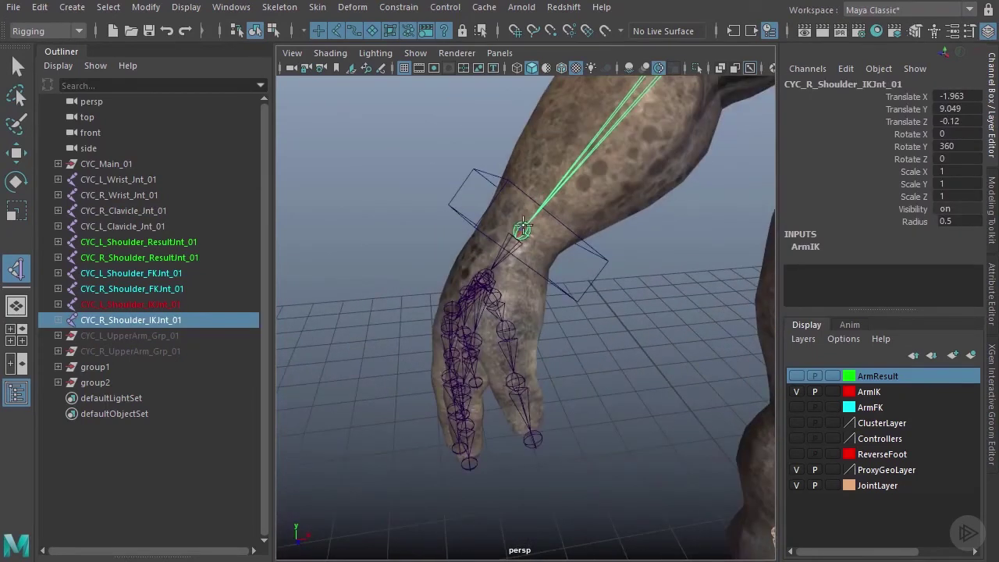
pyautogui.click(522, 226)
pyautogui.keyDown('alt'); pyautogui.moveTo(588, 254); pyautogui.dragTo(542, 283, button='right'); pyautogui.keyUp('alt')
pyautogui.keyDown('alt'); pyautogui.moveTo(542, 282); pyautogui.dragTo(491, 325, button='middle'); pyautogui.keyUp('alt')
pyautogui.keyDown('alt'); pyautogui.moveTo(501, 324); pyautogui.dragTo(478, 305); pyautogui.keyUp('alt')
pyautogui.click(437, 391)
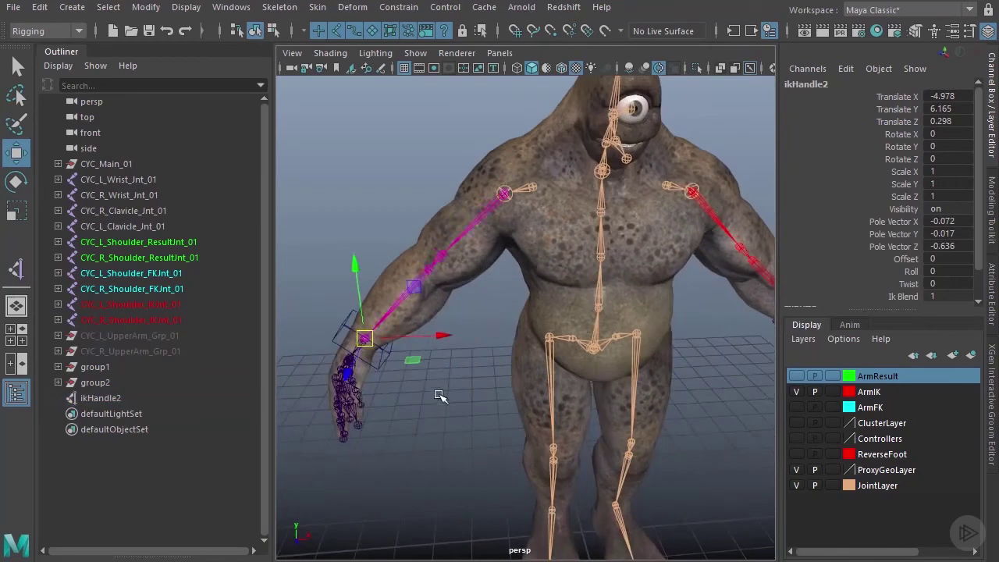
# Parent ikHandle2 under the right wrist's cube control curve.
pyautogui.keyDown('alt'); pyautogui.moveTo(377, 345); pyautogui.dragTo(419, 333, button='middle'); pyautogui.keyUp('alt')
pyautogui.keyDown('alt'); pyautogui.moveTo(420, 333); pyautogui.dragTo(501, 328, button='right'); pyautogui.keyUp('alt')
pyautogui.moveTo(371, 310); pyautogui.dragTo(343, 329)
pyautogui.click(346, 330)
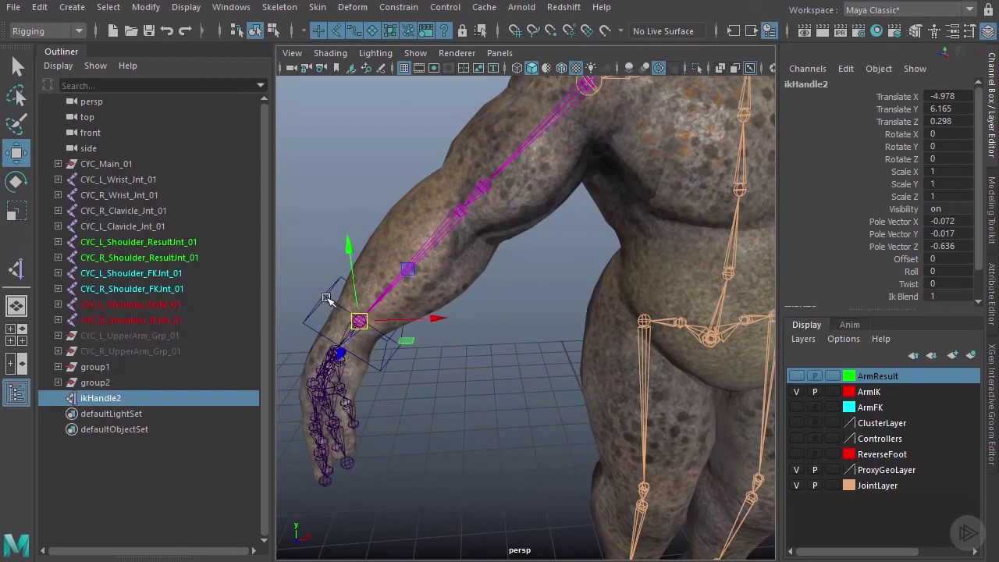
pyautogui.keyDown('shift'); pyautogui.click(326, 298); pyautogui.keyUp('shift')
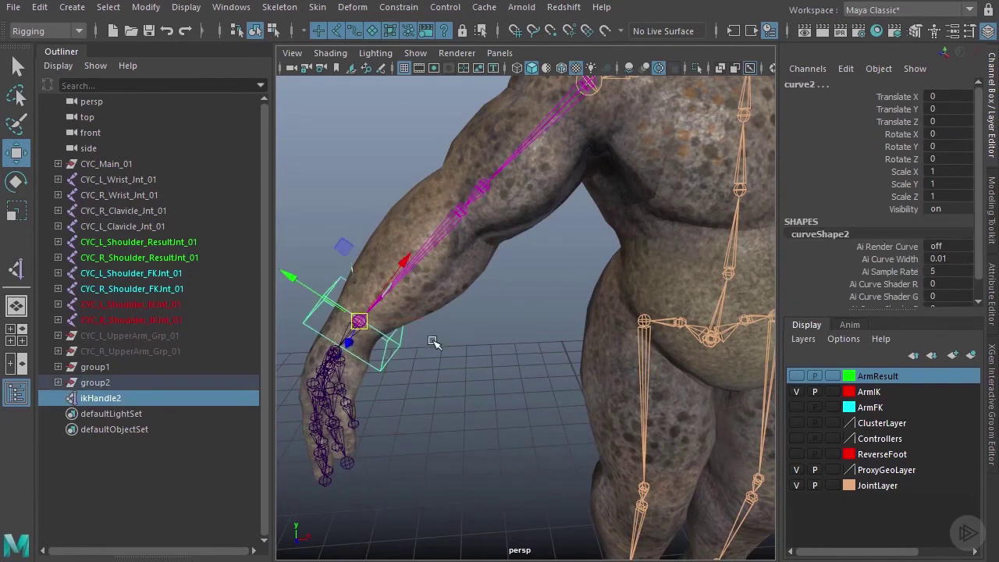
pyautogui.press('p')
pyautogui.keyDown('alt'); pyautogui.moveTo(531, 394); pyautogui.dragTo(477, 376); pyautogui.keyUp('alt')
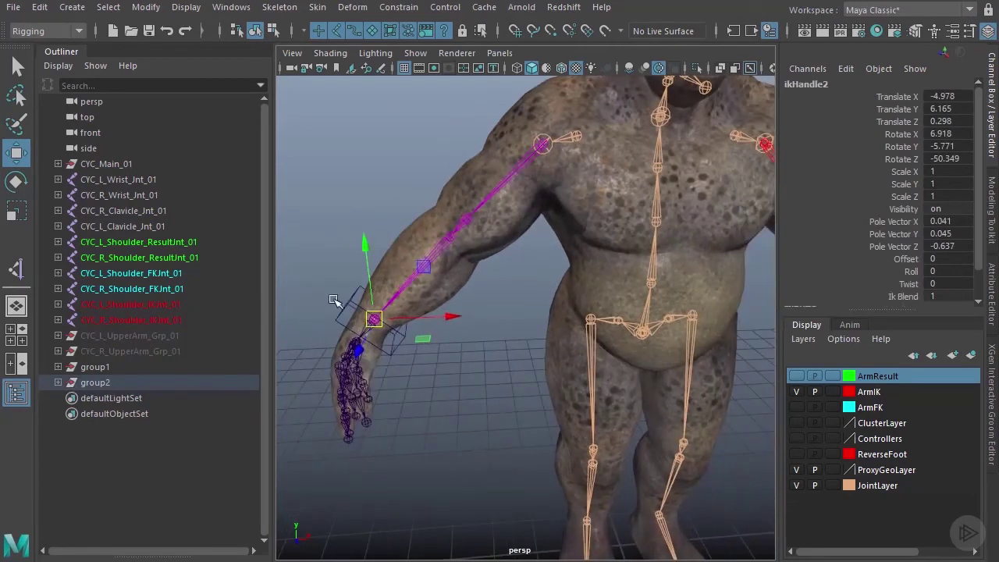
# Test the right arm's IK by moving the wrist control curve, and undo the move.
pyautogui.click(347, 303)
pyautogui.moveTo(383, 303); pyautogui.dragTo(401, 255)
pyautogui.hotkey('ctrl', 'z')
# Expand the full hierarchies of group1 and group2 to check their curves and IK handles, and clear the selection.
pyautogui.keyDown('alt'); pyautogui.moveTo(532, 343); pyautogui.dragTo(493, 327, button='right'); pyautogui.keyUp('alt')
pyautogui.keyDown('alt'); pyautogui.moveTo(574, 326); pyautogui.dragTo(516, 298, button='middle'); pyautogui.keyUp('alt')
pyautogui.keyDown('alt'); pyautogui.moveTo(517, 299); pyautogui.dragTo(403, 292); pyautogui.keyUp('alt')
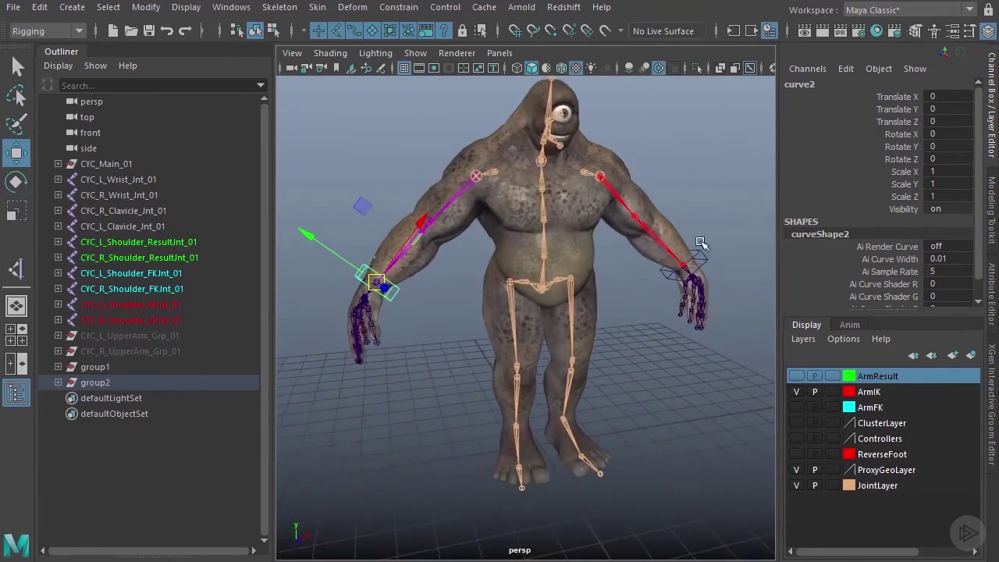
pyautogui.keyDown('shift'); pyautogui.click(58, 366); pyautogui.keyUp('shift')
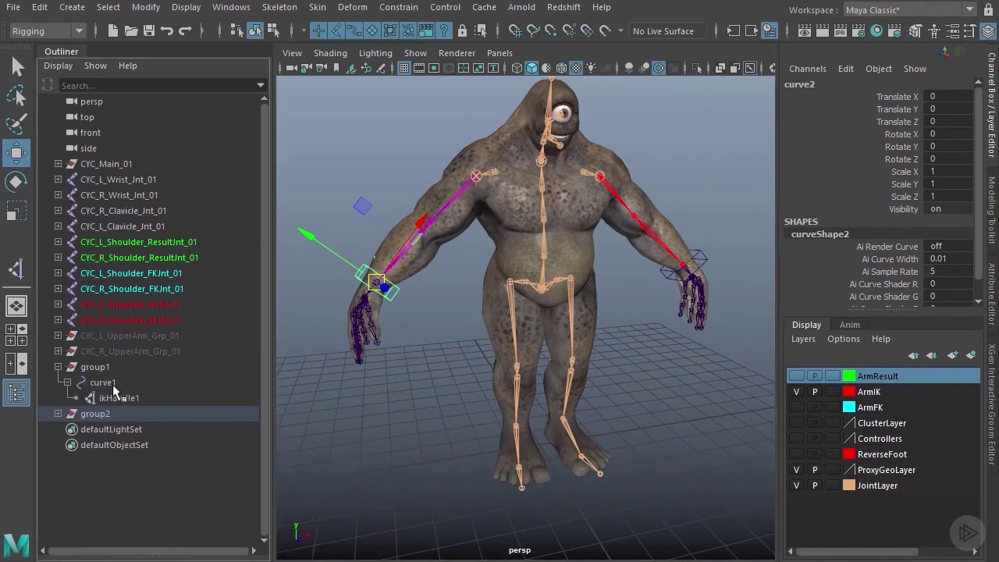
pyautogui.keyDown('shift'); pyautogui.click(59, 414); pyautogui.keyUp('shift')
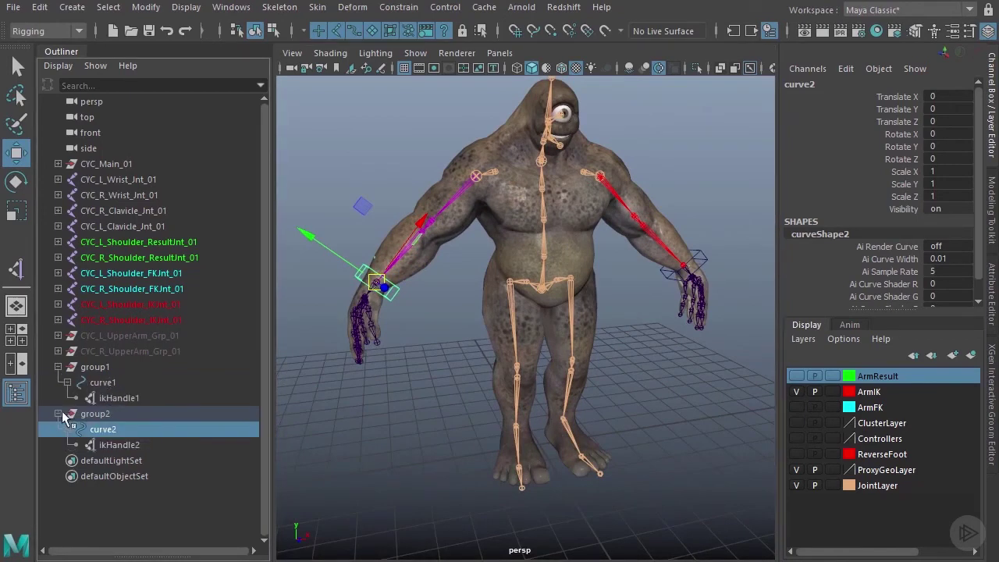
pyautogui.click(644, 400)
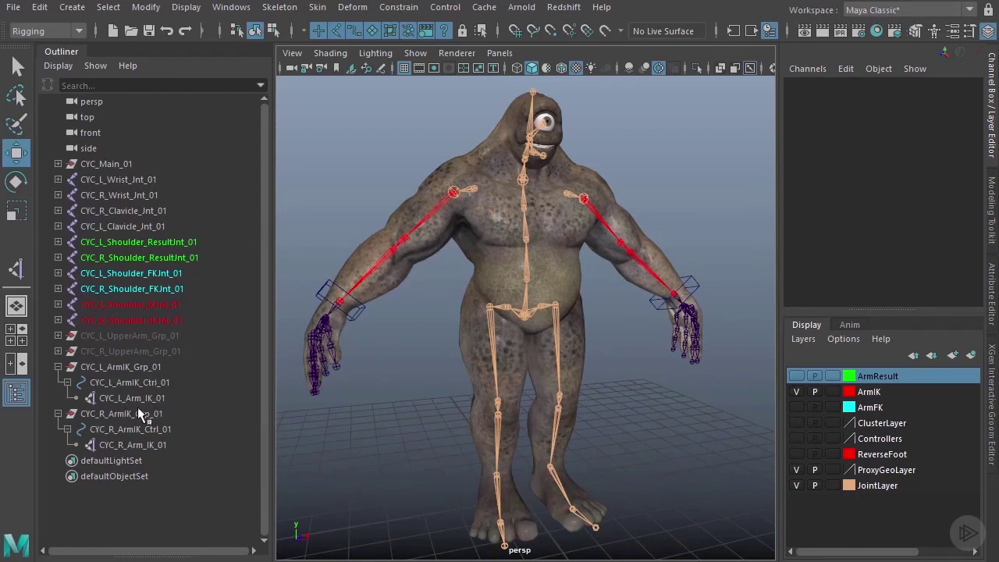
# Create a NURBS circle, and snap it to the left arm's upper elbow joint with ProxyGeoLayer hidden.
pyautogui.keyDown('alt'); pyautogui.moveTo(517, 352); pyautogui.dragTo(530, 258); pyautogui.keyUp('alt')
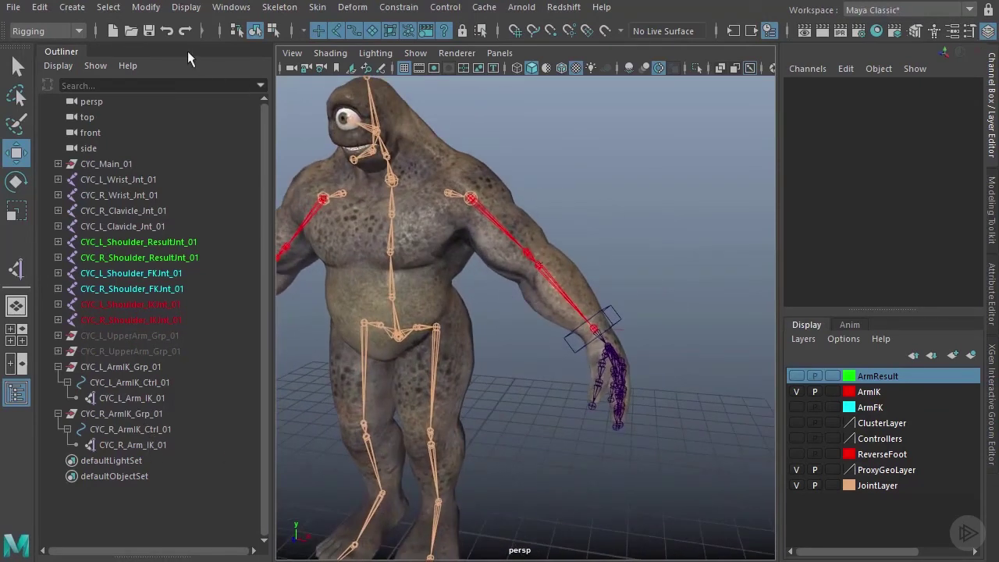
pyautogui.click(72, 7)
pyautogui.moveTo(110, 45)
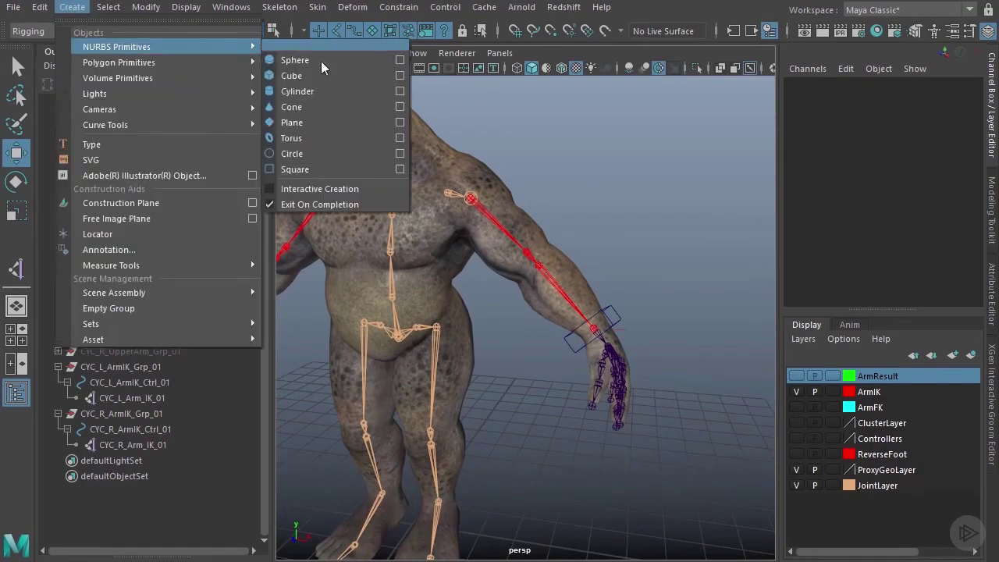
pyautogui.click(312, 152)
pyautogui.press('a')
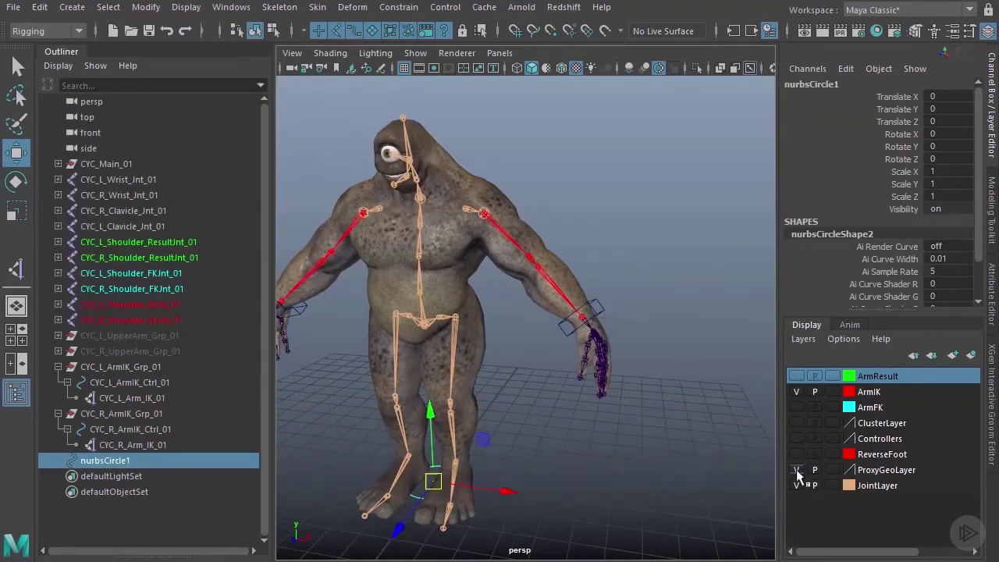
pyautogui.click(796, 469)
pyautogui.press('v')
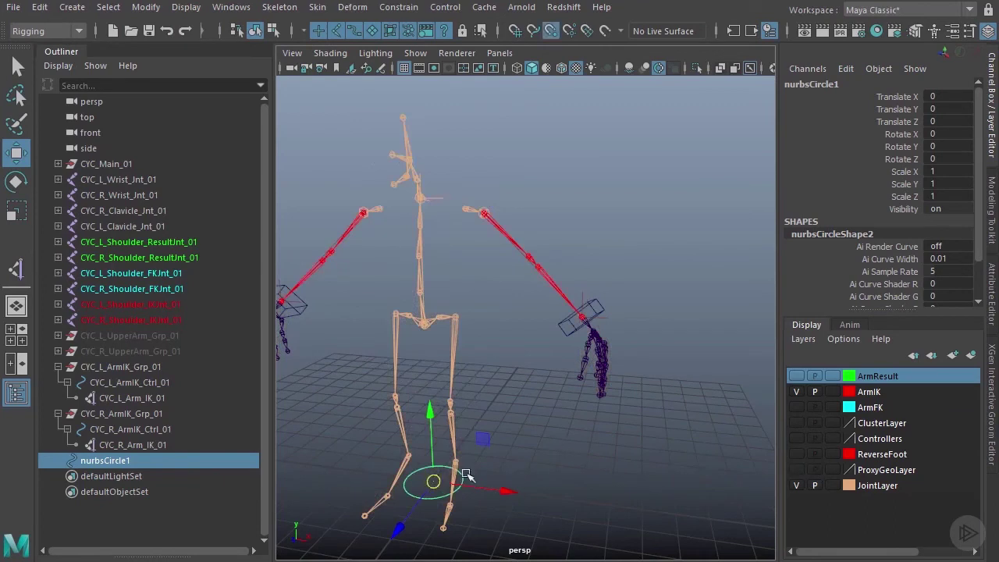
pyautogui.moveTo(433, 481); pyautogui.dragTo(613, 313)
# Scale the NURBS circle uniformly to about 0.43 and set its Rotate X to 90.
pyautogui.press('f')
pyautogui.press('r')
pyautogui.keyDown('alt'); pyautogui.moveTo(614, 313); pyautogui.dragTo(630, 350); pyautogui.keyUp('alt')
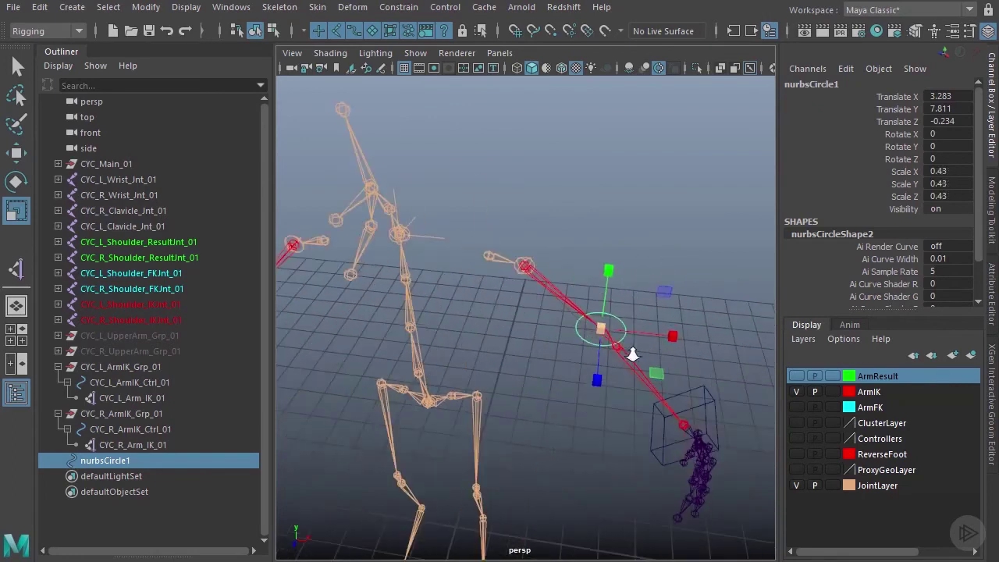
pyautogui.press('e')
pyautogui.moveTo(608, 289); pyautogui.dragTo(686, 324)
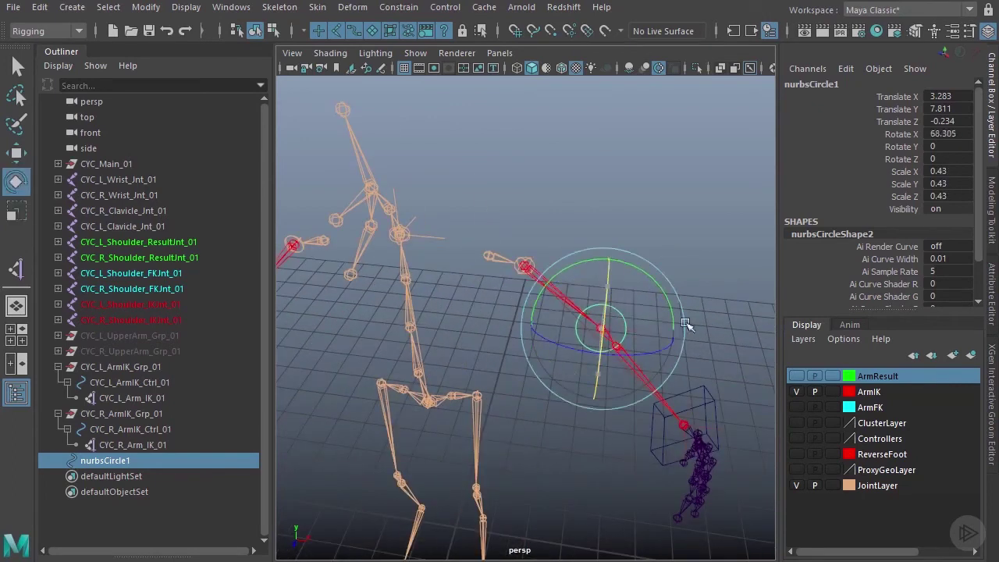
pyautogui.click(950, 134)
pyautogui.write('90')
pyautogui.press('Return')
# Move the circle straight back behind the left elbow to a Translate Z of about -1.214, with ProxyGeoLayer shown.
pyautogui.keyDown('alt'); pyautogui.moveTo(731, 268); pyautogui.dragTo(684, 297); pyautogui.keyUp('alt')
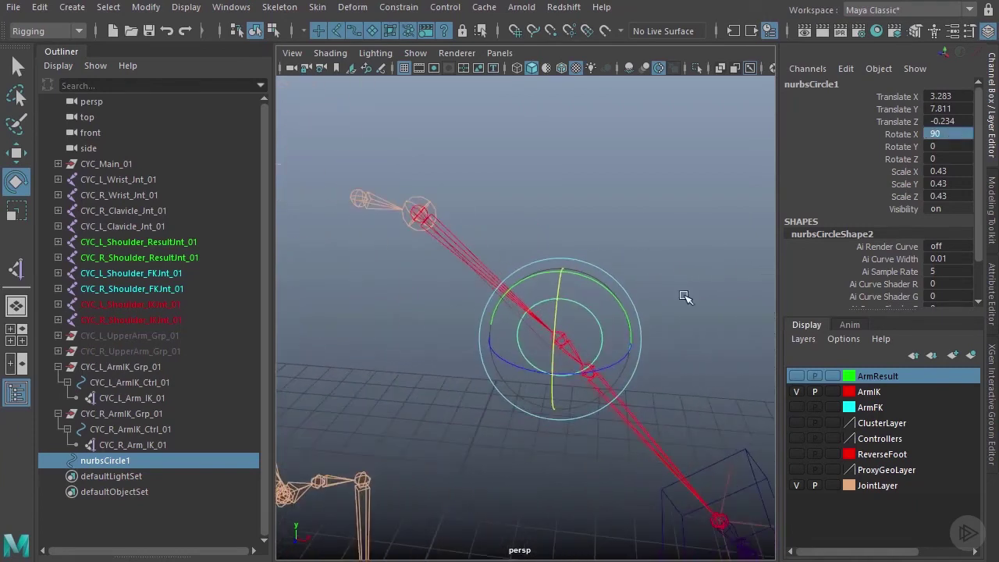
pyautogui.press('w')
pyautogui.keyDown('alt'); pyautogui.moveTo(617, 330); pyautogui.dragTo(541, 355); pyautogui.keyUp('alt')
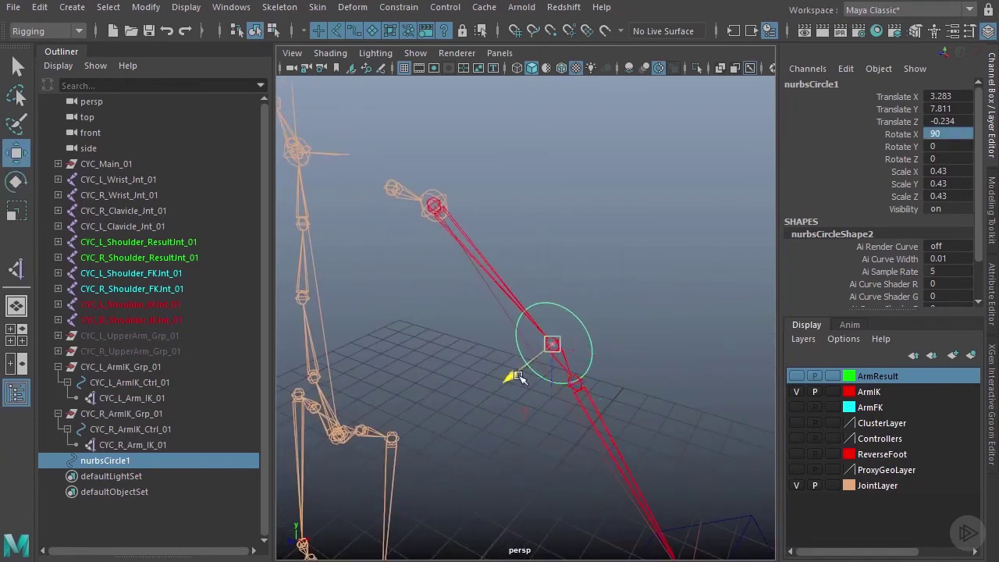
pyautogui.click(796, 469)
pyautogui.keyDown('alt'); pyautogui.moveTo(593, 367); pyautogui.dragTo(573, 359); pyautogui.keyUp('alt')
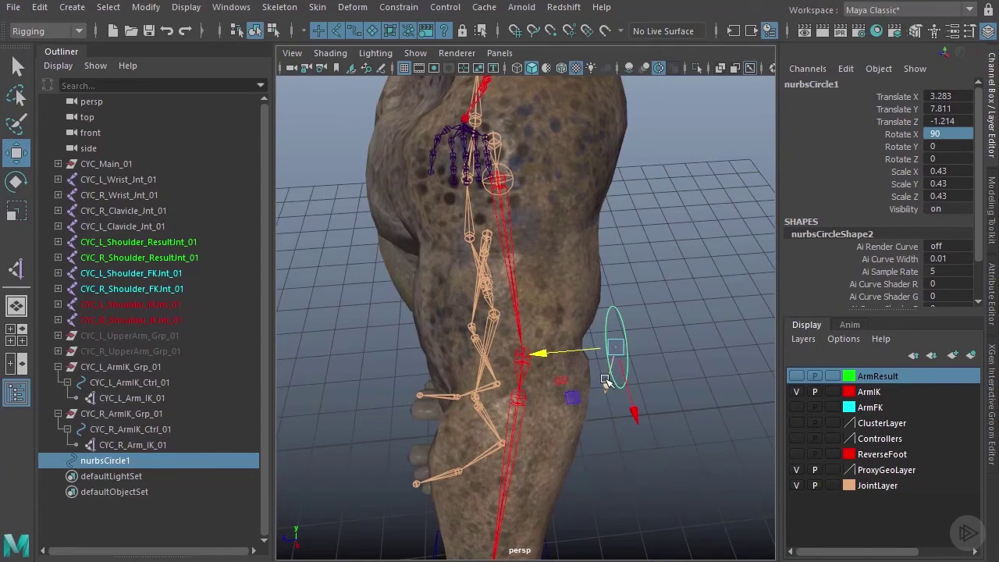
# Rotate the circle to a Rotate Y of about -13.22 and freeze its transformations.
pyautogui.press('e')
pyautogui.keyDown('alt'); pyautogui.moveTo(624, 412); pyautogui.dragTo(686, 345); pyautogui.keyUp('alt')
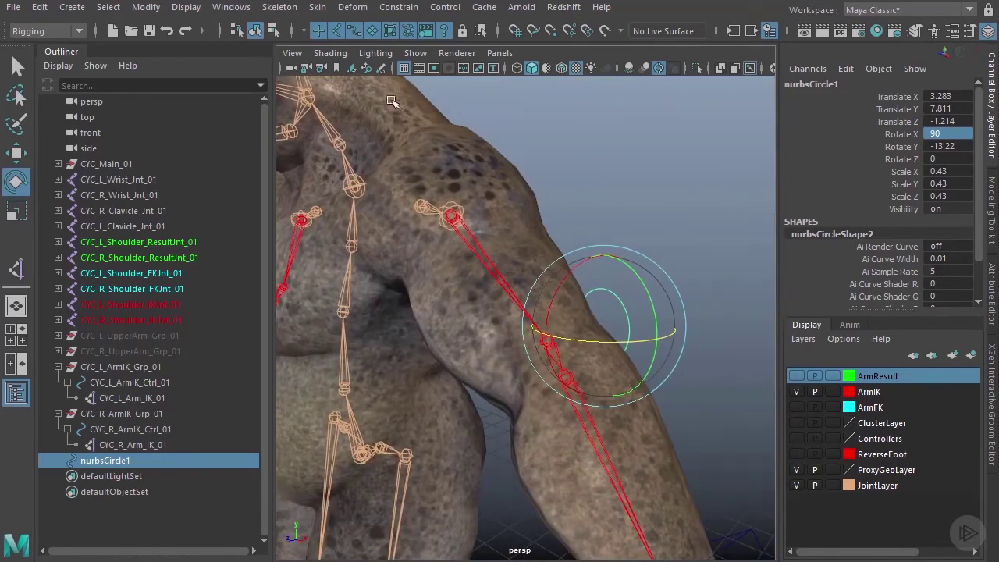
pyautogui.click(148, 8)
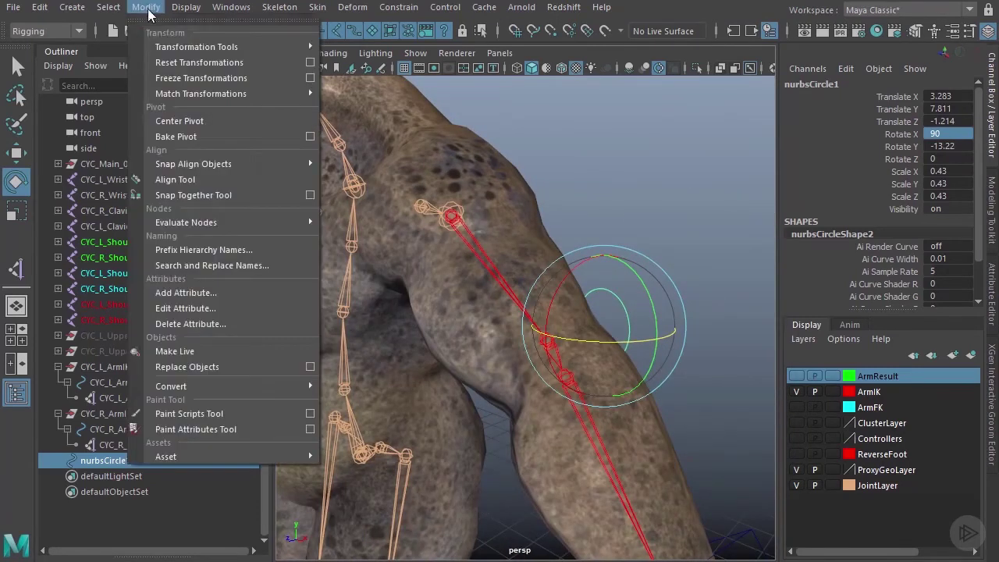
pyautogui.click(188, 78)
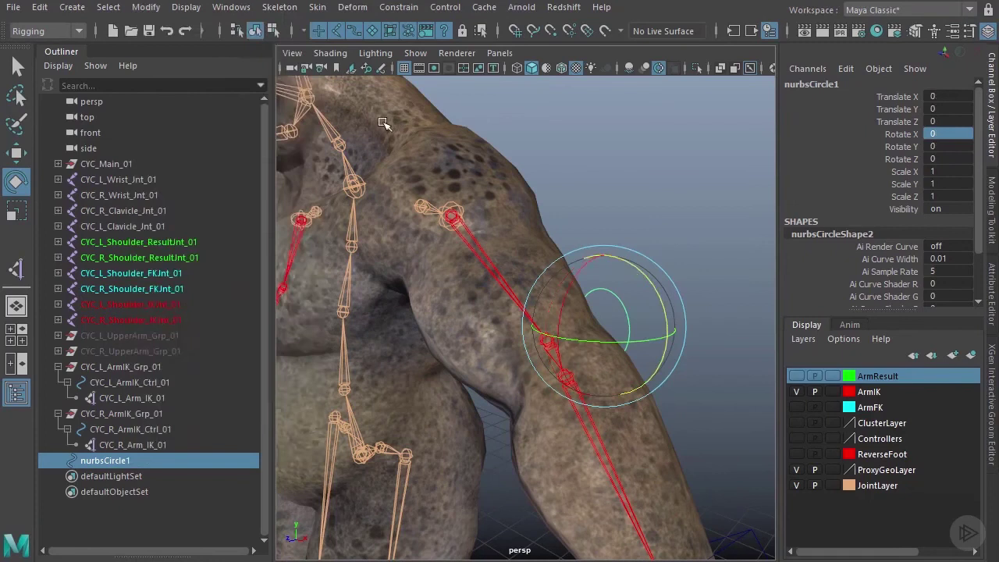
# Hide ProxyGeoLayer and snap the circle's pivot to the left arm's upper elbow joint.
pyautogui.click(795, 469)
pyautogui.keyDown('alt'); pyautogui.moveTo(559, 325); pyautogui.dragTo(587, 344); pyautogui.keyUp('alt')
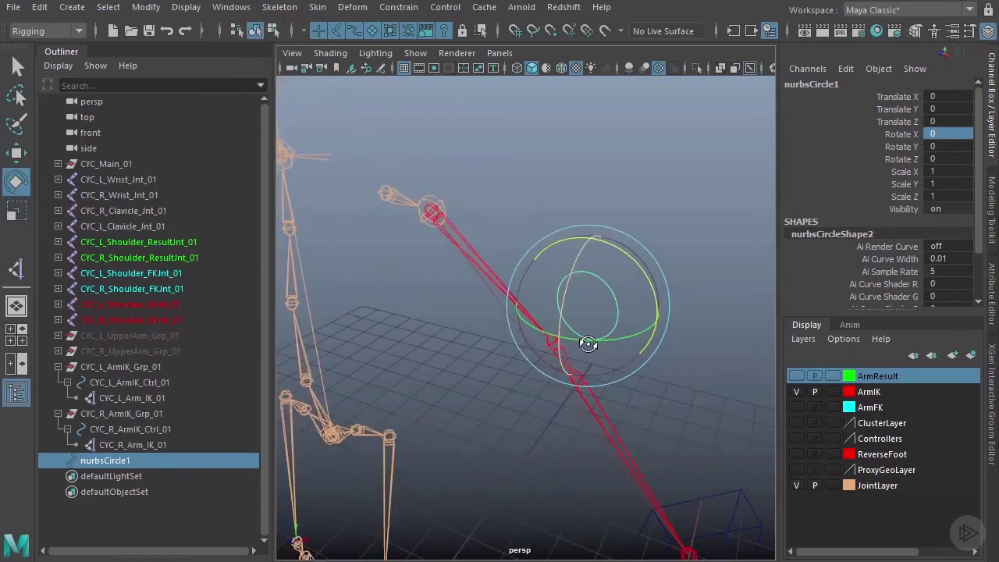
pyautogui.press('w')
pyautogui.press('v')
pyautogui.moveTo(587, 309); pyautogui.dragTo(556, 343)
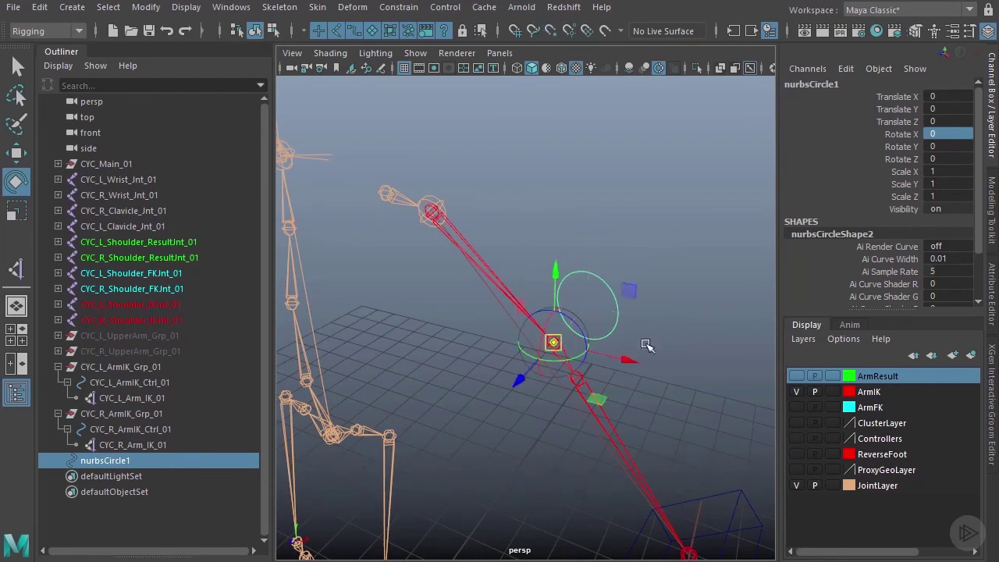
# Duplicate the left elbow circle, group the copy, and mirror the group with a Scale X of -1.
pyautogui.press('d')
pyautogui.keyDown('alt'); pyautogui.moveTo(659, 376); pyautogui.dragTo(557, 408); pyautogui.keyUp('alt')
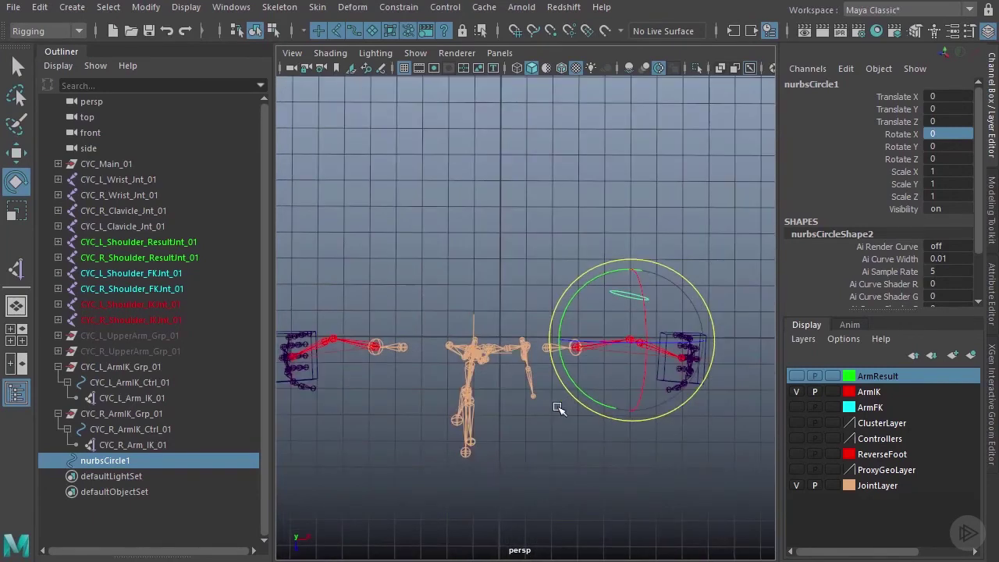
pyautogui.hotkey('ctrl', 'd')
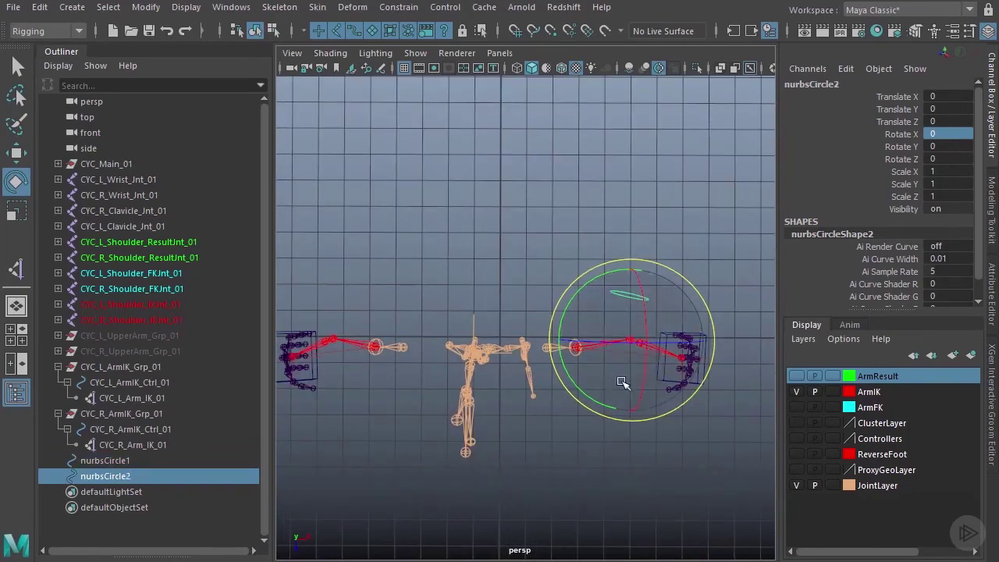
pyautogui.hotkey('ctrl', 'g')
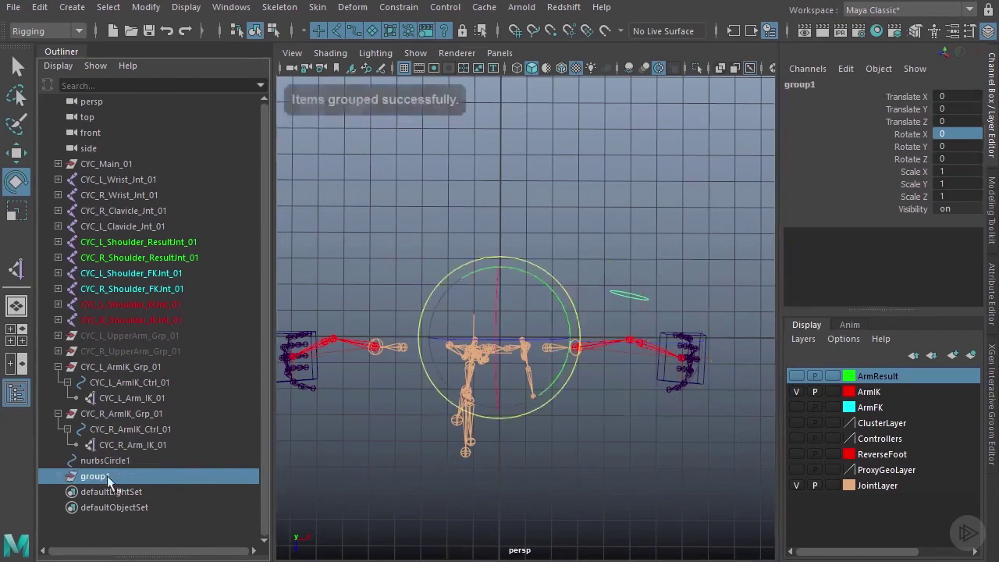
pyautogui.click(958, 171)
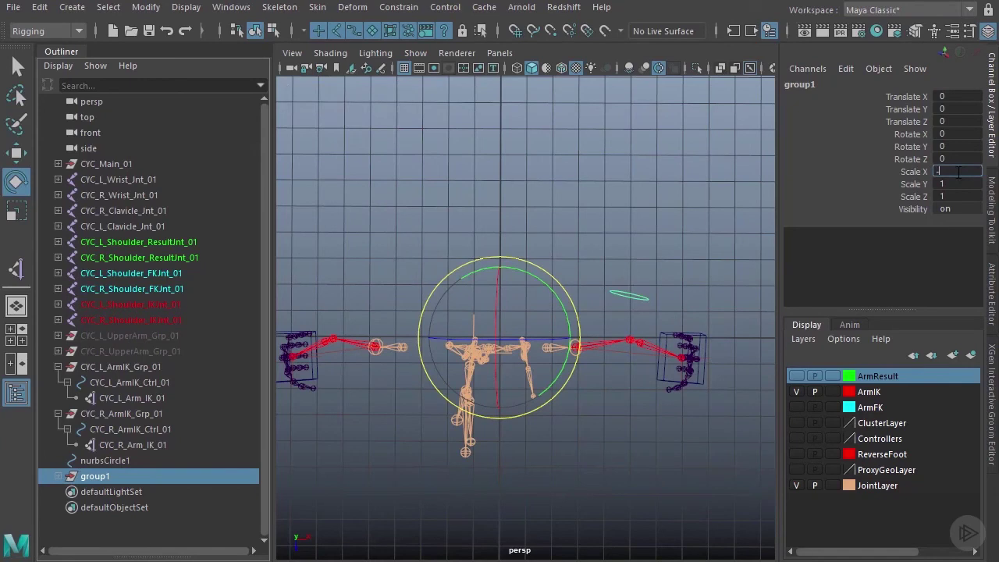
pyautogui.write('-1')
pyautogui.press('Return')
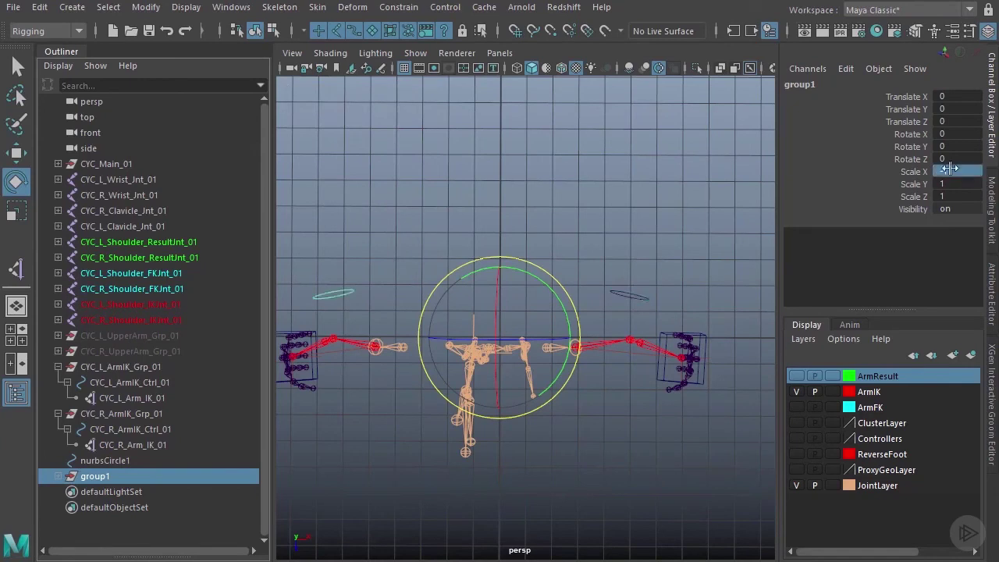
# Ungroup the mirrored circle and freeze its transformations.
pyautogui.click(39, 7)
pyautogui.click(106, 325)
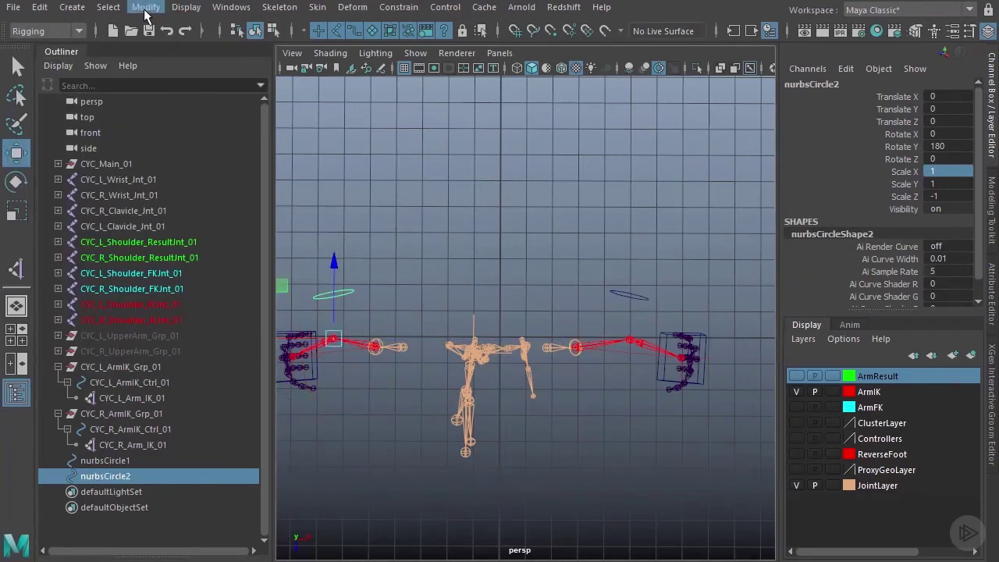
pyautogui.click(146, 7)
pyautogui.click(186, 66)
# Snap the mirrored circle's pivot to the right arm's upper elbow joint.
pyautogui.keyDown('alt'); pyautogui.moveTo(583, 257); pyautogui.dragTo(467, 371); pyautogui.keyUp('alt')
pyautogui.click(453, 373)
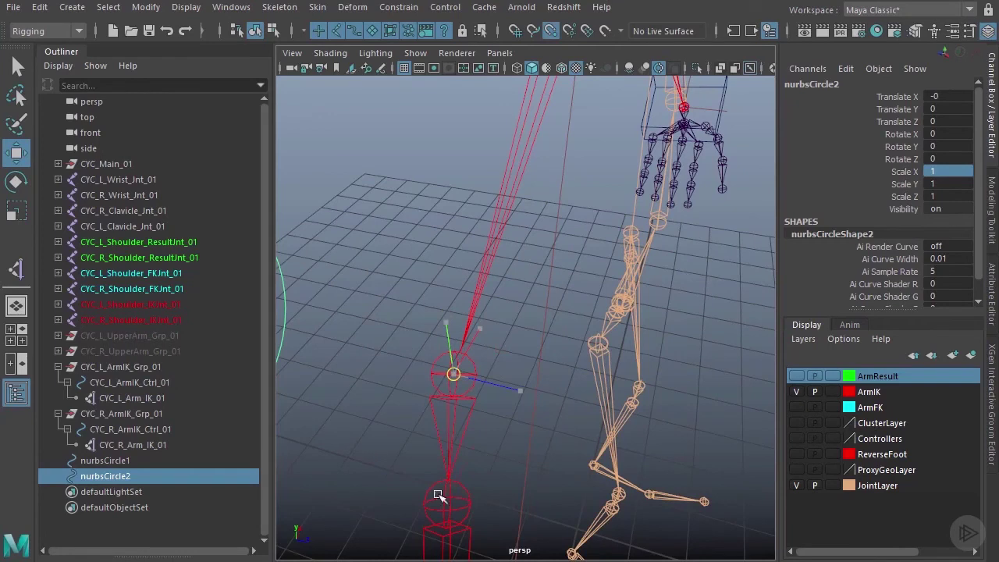
pyautogui.keyDown('alt'); pyautogui.moveTo(536, 374); pyautogui.dragTo(429, 347); pyautogui.keyUp('alt')
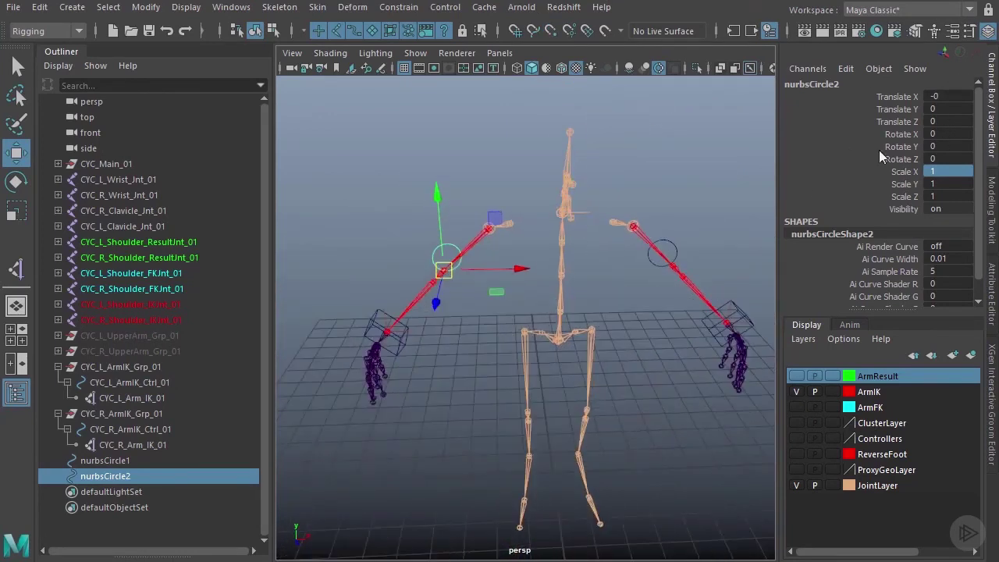
pyautogui.keyDown('alt'); pyautogui.moveTo(683, 303); pyautogui.dragTo(677, 296); pyautogui.keyUp('alt')
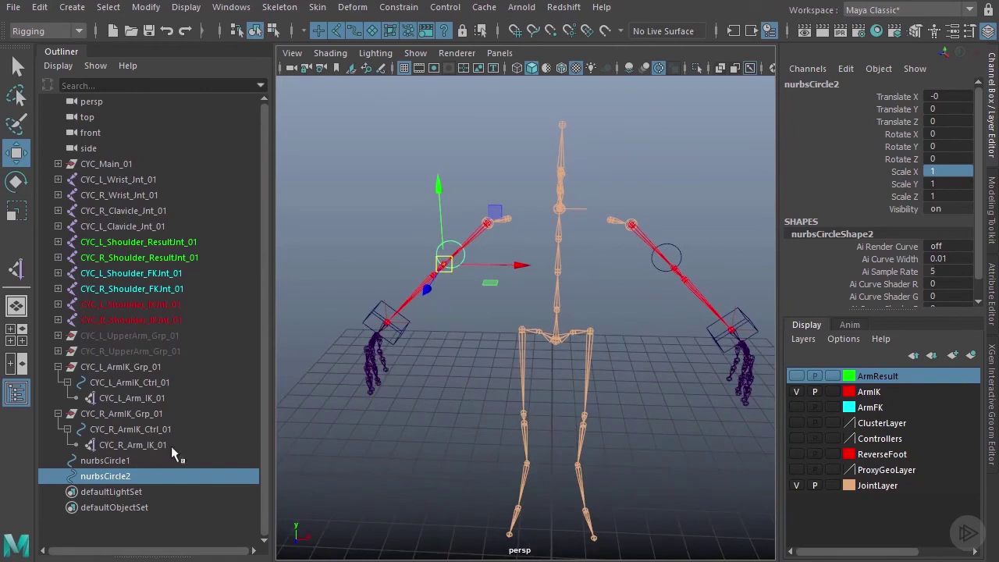
# Apply a Pole Vector constraint from nurbsCircle2 to the right arm's IK handle, CYC_R_Arm_IK_01.
pyautogui.keyDown('alt'); pyautogui.moveTo(565, 363); pyautogui.dragTo(527, 359); pyautogui.keyUp('alt')
pyautogui.keyDown('alt'); pyautogui.moveTo(462, 259); pyautogui.dragTo(519, 277); pyautogui.keyUp('alt')
pyautogui.keyDown('alt'); pyautogui.moveTo(413, 294); pyautogui.dragTo(444, 305); pyautogui.keyUp('alt')
pyautogui.keyDown('alt'); pyautogui.moveTo(433, 303); pyautogui.dragTo(512, 292, button='middle'); pyautogui.keyUp('alt')
pyautogui.keyDown('alt'); pyautogui.moveTo(513, 291); pyautogui.dragTo(586, 273, button='right'); pyautogui.keyUp('alt')
pyautogui.keyDown('alt'); pyautogui.moveTo(541, 241); pyautogui.dragTo(533, 212); pyautogui.keyUp('alt')
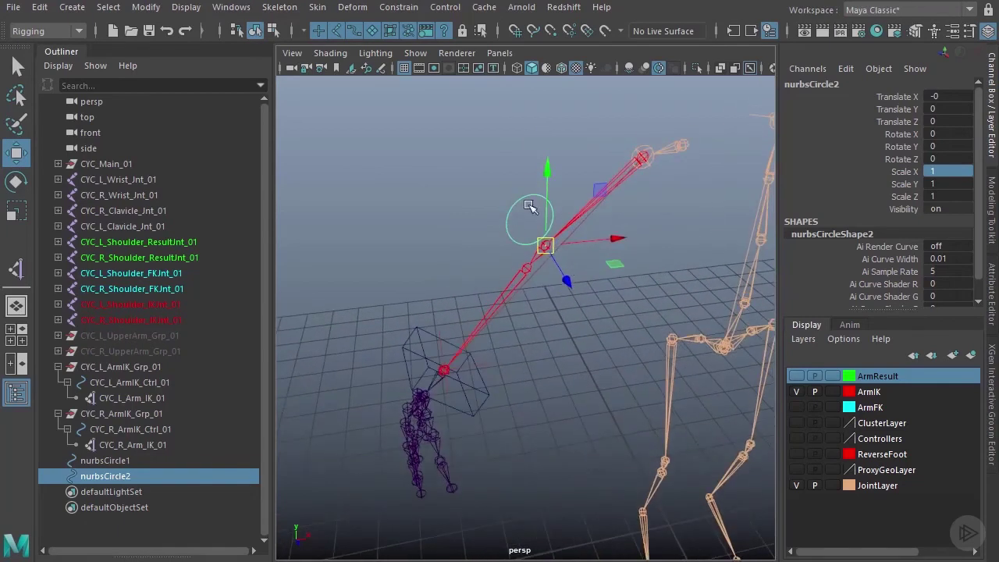
pyautogui.keyDown('shift'); pyautogui.click(485, 366); pyautogui.keyUp('shift')
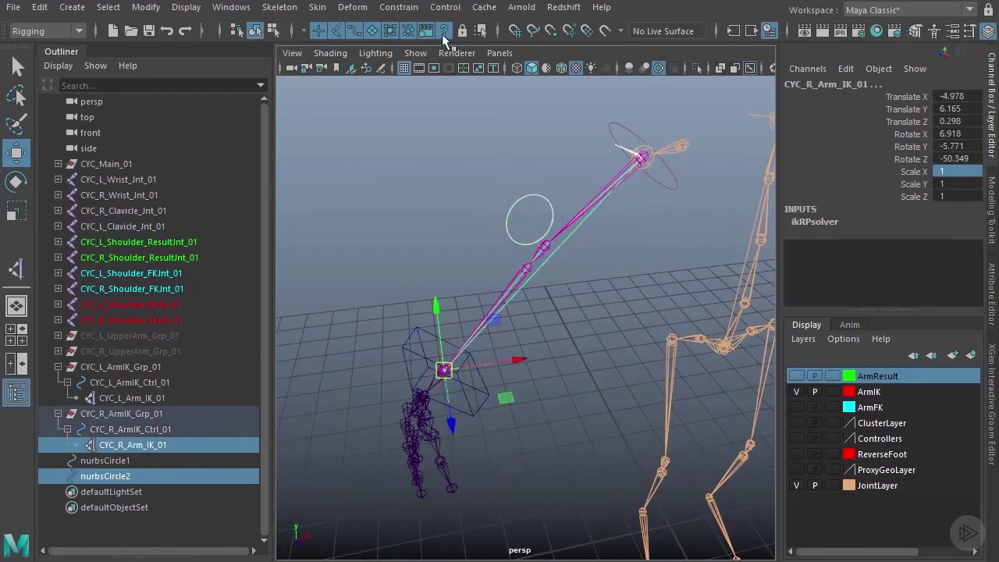
pyautogui.click(399, 7)
pyautogui.click(446, 125)
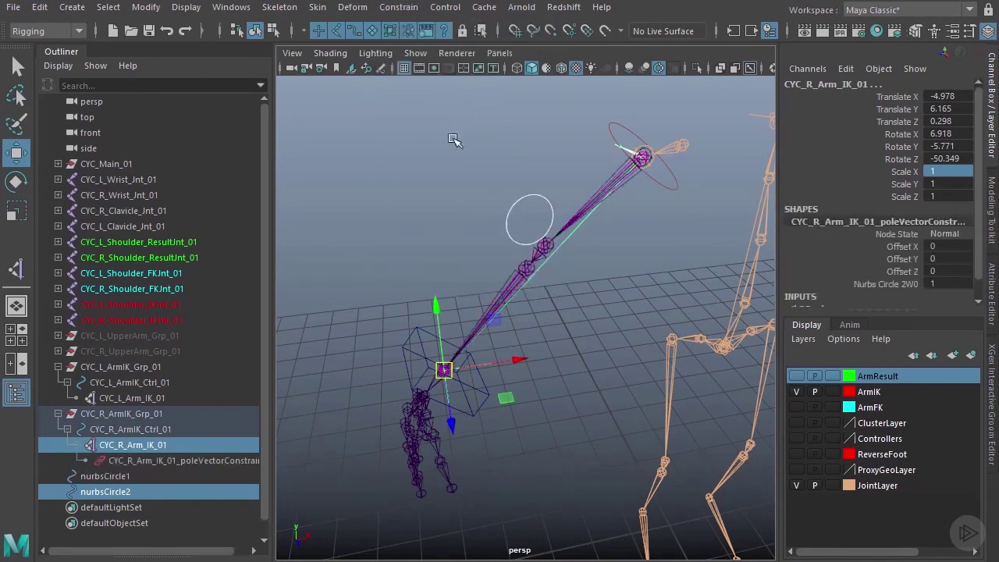
# Apply a Pole Vector constraint from nurbsCircle1 to the left arm's IK handle, CYC_L_Arm_IK_01.
pyautogui.keyDown('alt'); pyautogui.moveTo(607, 296); pyautogui.dragTo(593, 261); pyautogui.keyUp('alt')
pyautogui.click(548, 191)
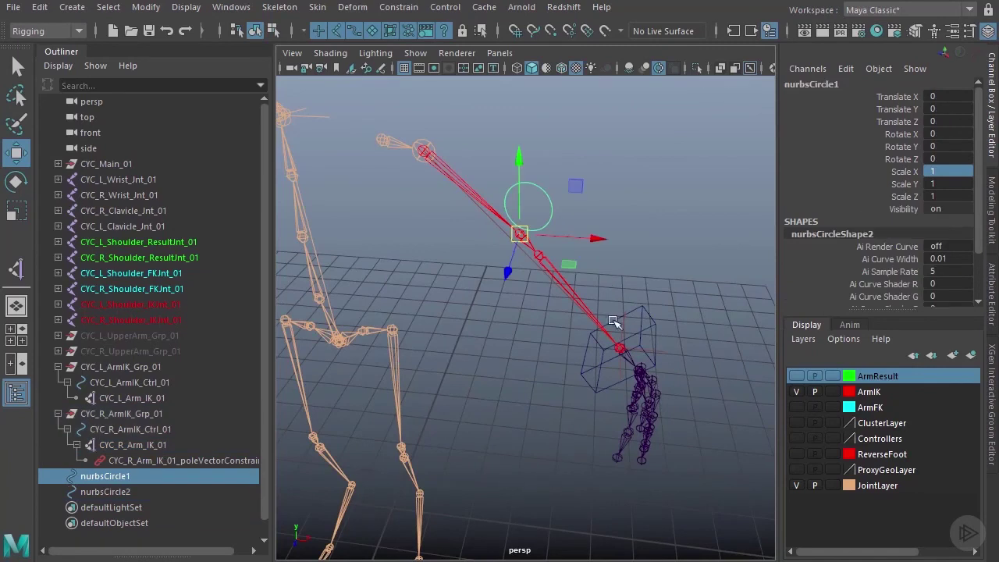
pyautogui.keyDown('shift'); pyautogui.click(620, 349); pyautogui.keyUp('shift')
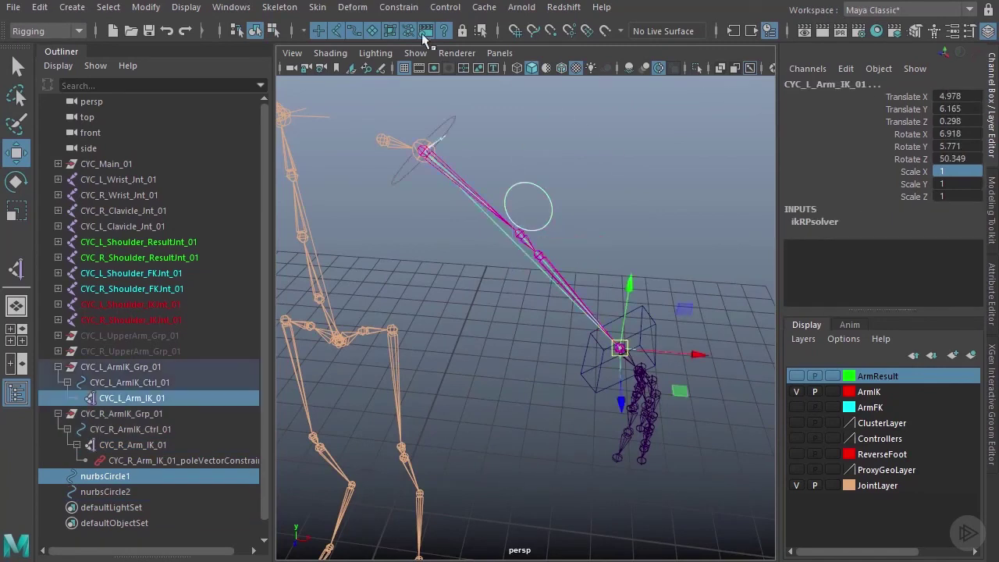
pyautogui.click(398, 7)
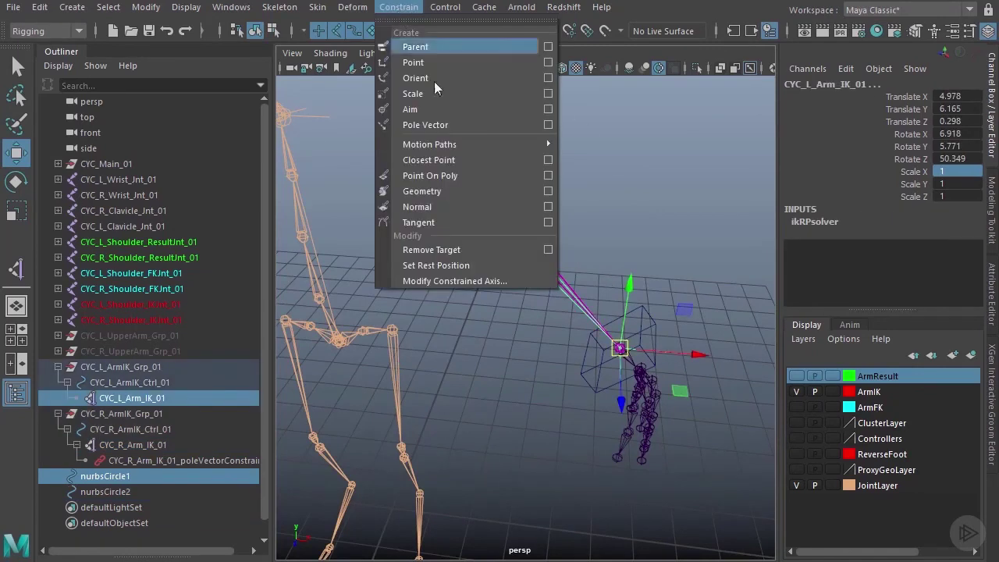
pyautogui.click(437, 127)
# Test the left arm's IK by moving CYC_L_ArmIK_Ctrl_01 and nurbsCircle1, taking the circle to a Translate Z of about -2.206.
pyautogui.keyDown('alt'); pyautogui.moveTo(651, 235); pyautogui.dragTo(549, 260); pyautogui.keyUp('alt')
pyautogui.click(592, 237)
pyautogui.click(557, 225)
pyautogui.moveTo(508, 241); pyautogui.dragTo(617, 227)
pyautogui.click(443, 281)
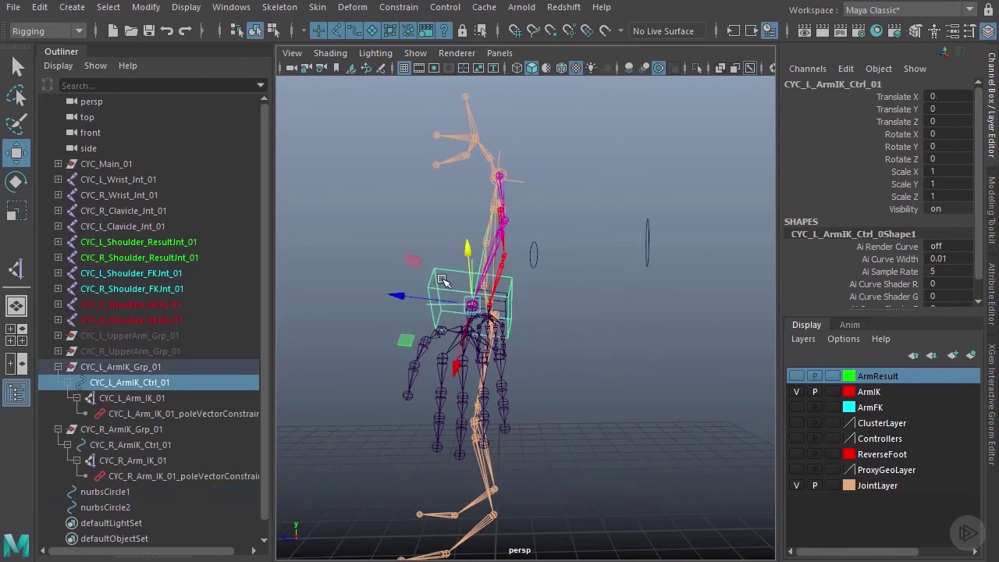
pyautogui.moveTo(472, 304); pyautogui.dragTo(446, 201)
pyautogui.keyDown('alt'); pyautogui.moveTo(542, 318); pyautogui.dragTo(544, 373, button='middle'); pyautogui.keyUp('alt')
pyautogui.moveTo(616, 296); pyautogui.dragTo(677, 341)
pyautogui.keyDown('alt'); pyautogui.moveTo(678, 341); pyautogui.dragTo(708, 359); pyautogui.keyUp('alt')
pyautogui.moveTo(601, 317); pyautogui.dragTo(629, 255)
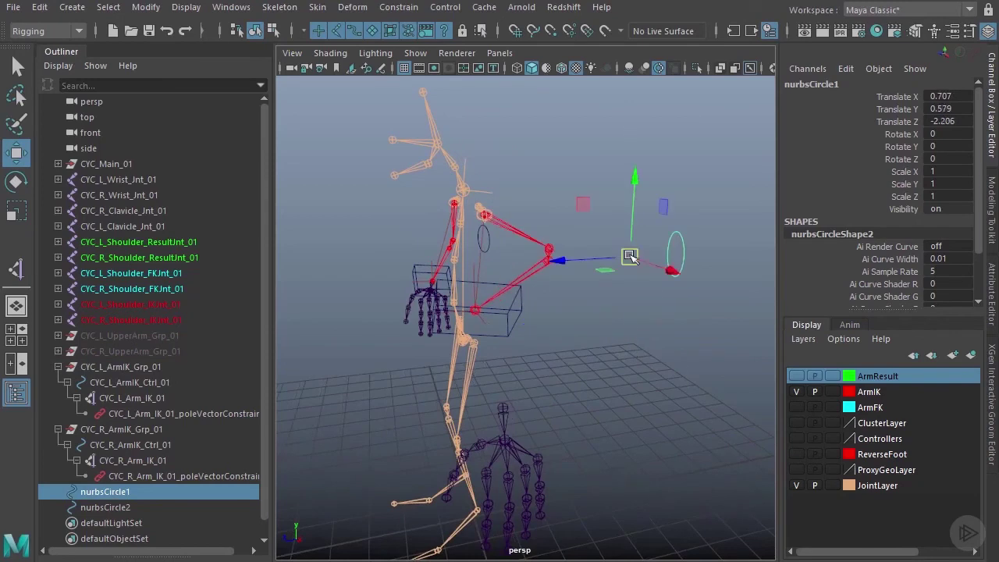
# Reset Translate X, Y and Z to 0 on nurbsCircle1 and CYC_L_ArmIK_Ctrl_01.
pyautogui.moveTo(951, 95); pyautogui.dragTo(950, 117)
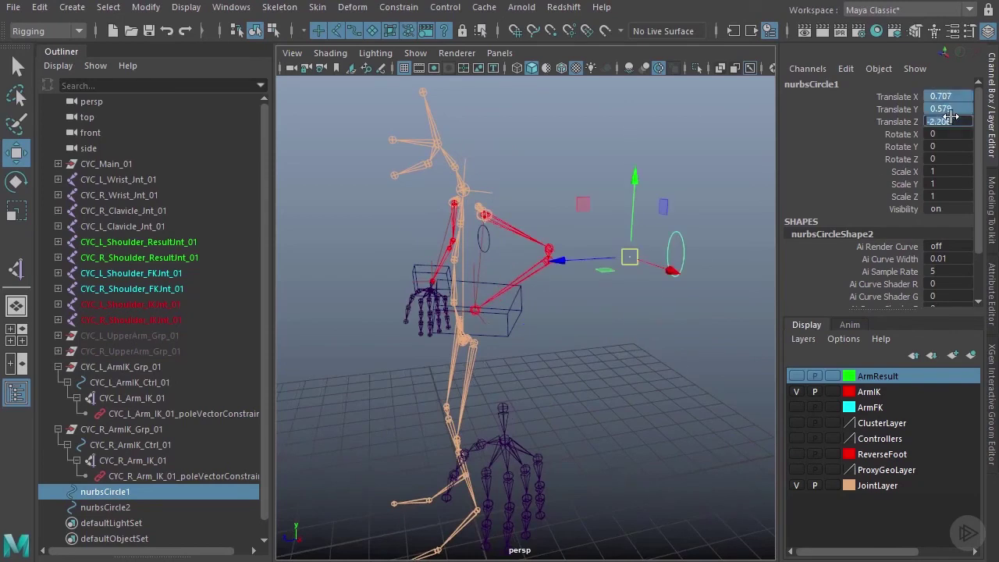
pyautogui.write('0')
pyautogui.press('Return')
pyautogui.keyDown('alt'); pyautogui.moveTo(538, 336); pyautogui.dragTo(654, 341); pyautogui.keyUp('alt')
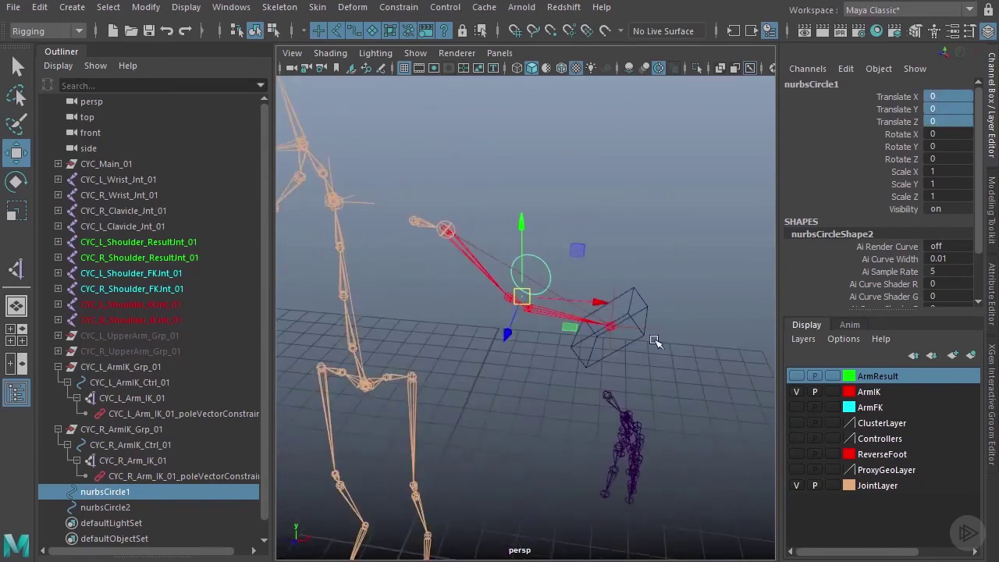
pyautogui.click(647, 301)
pyautogui.write('0')
pyautogui.press('Return')
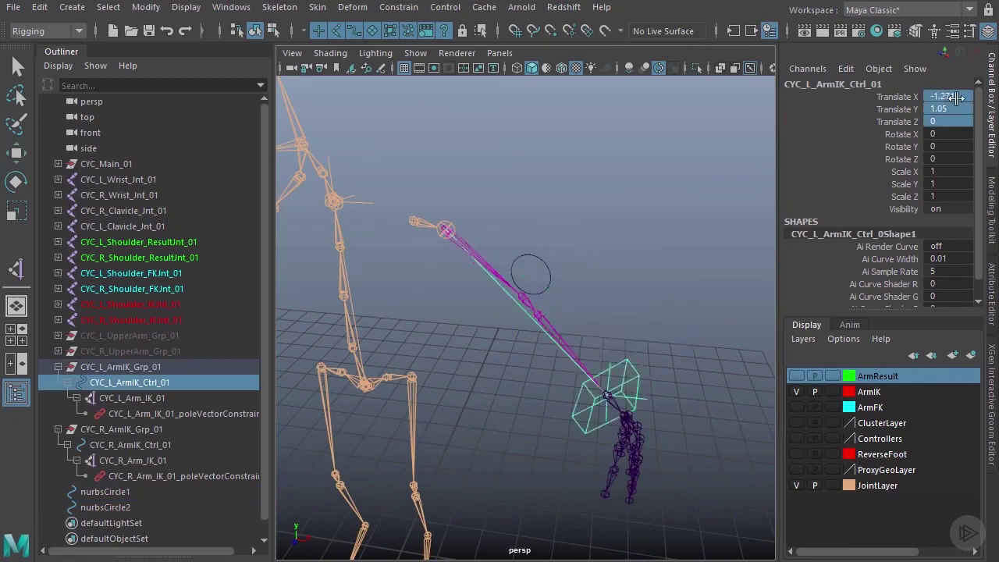
pyautogui.click(678, 282)
# Test-rotate CYC_R_Clavicle_Jnt_01 to check how the right IK arm follows, and undo the rotation.
pyautogui.keyDown('alt'); pyautogui.moveTo(677, 282); pyautogui.dragTo(586, 309, button='right'); pyautogui.keyUp('alt')
pyautogui.keyDown('alt'); pyautogui.moveTo(586, 309); pyautogui.dragTo(475, 299); pyautogui.keyUp('alt')
pyautogui.keyDown('alt'); pyautogui.moveTo(475, 299); pyautogui.dragTo(631, 292, button='middle'); pyautogui.keyUp('alt')
pyautogui.keyDown('alt'); pyautogui.moveTo(505, 241); pyautogui.dragTo(528, 248, button='right'); pyautogui.keyUp('alt')
pyautogui.keyDown('alt'); pyautogui.moveTo(528, 248); pyautogui.dragTo(539, 270, button='middle'); pyautogui.keyUp('alt')
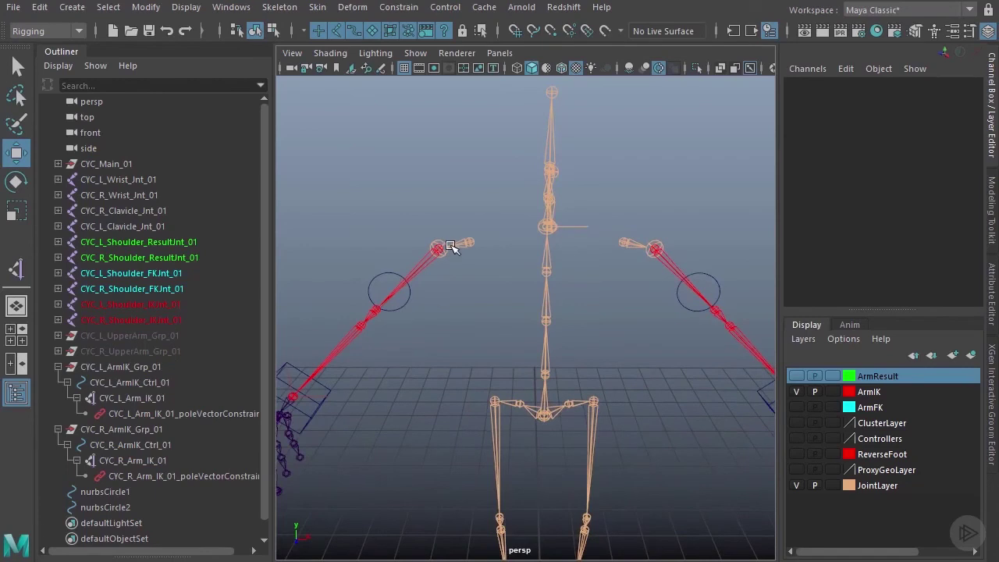
pyautogui.keyDown('alt'); pyautogui.moveTo(456, 259); pyautogui.dragTo(442, 245); pyautogui.keyUp('alt')
pyautogui.keyDown('alt'); pyautogui.moveTo(442, 245); pyautogui.dragTo(466, 249, button='right'); pyautogui.keyUp('alt')
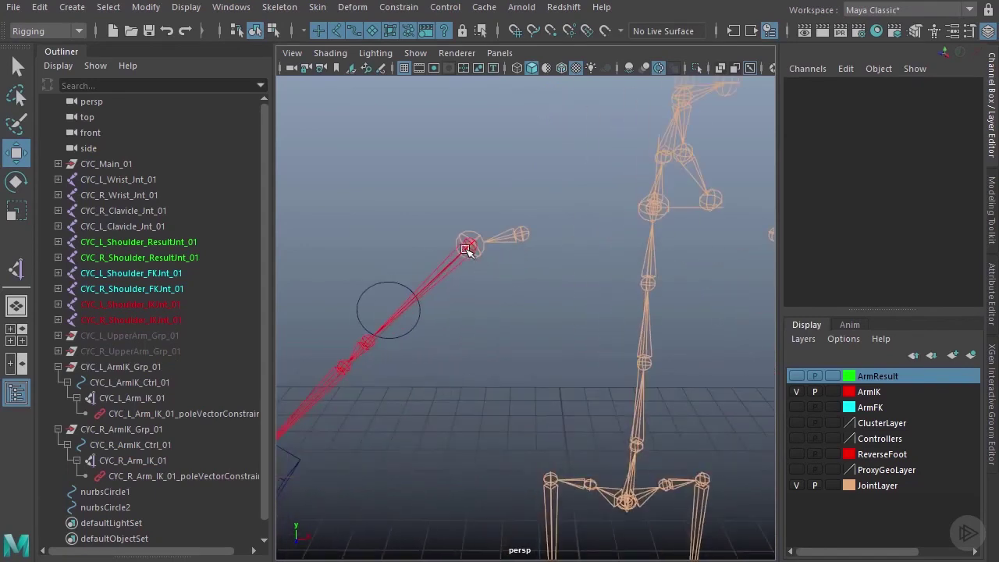
pyautogui.click(516, 235)
pyautogui.press('e')
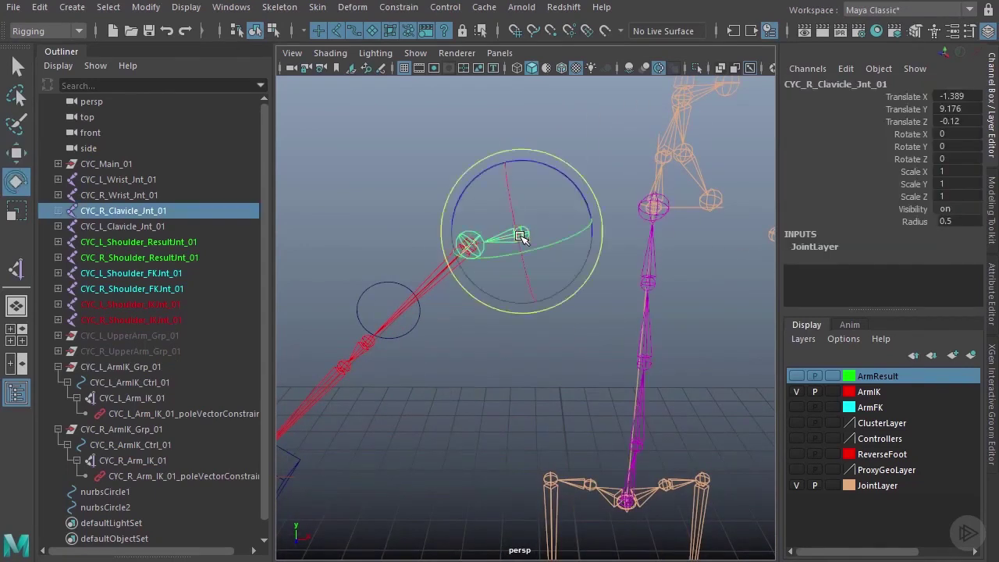
pyautogui.moveTo(495, 168); pyautogui.dragTo(530, 175)
pyautogui.hotkey('ctrl', 'z')
# Parent-constrain CYC_R_Shoulder_IKJnt_01 to CYC_R_Clavicle_Jnt_02 with Maintain offset on, Translate set to All and no Rotate axes.
pyautogui.press('w')
pyautogui.keyDown('alt'); pyautogui.moveTo(508, 255); pyautogui.dragTo(541, 261); pyautogui.keyUp('alt')
pyautogui.keyDown('alt'); pyautogui.moveTo(509, 263); pyautogui.dragTo(587, 267, button='right'); pyautogui.keyUp('alt')
pyautogui.keyDown('alt'); pyautogui.moveTo(567, 263); pyautogui.dragTo(617, 341, button='middle'); pyautogui.keyUp('alt')
pyautogui.keyDown('alt'); pyautogui.moveTo(533, 281); pyautogui.dragTo(554, 273, button='right'); pyautogui.keyUp('alt')
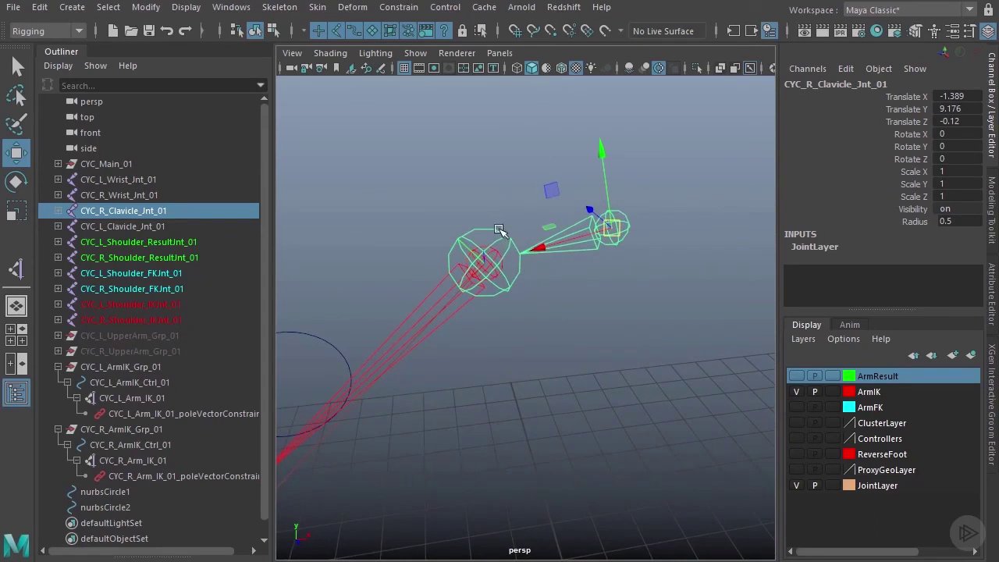
pyautogui.click(434, 289)
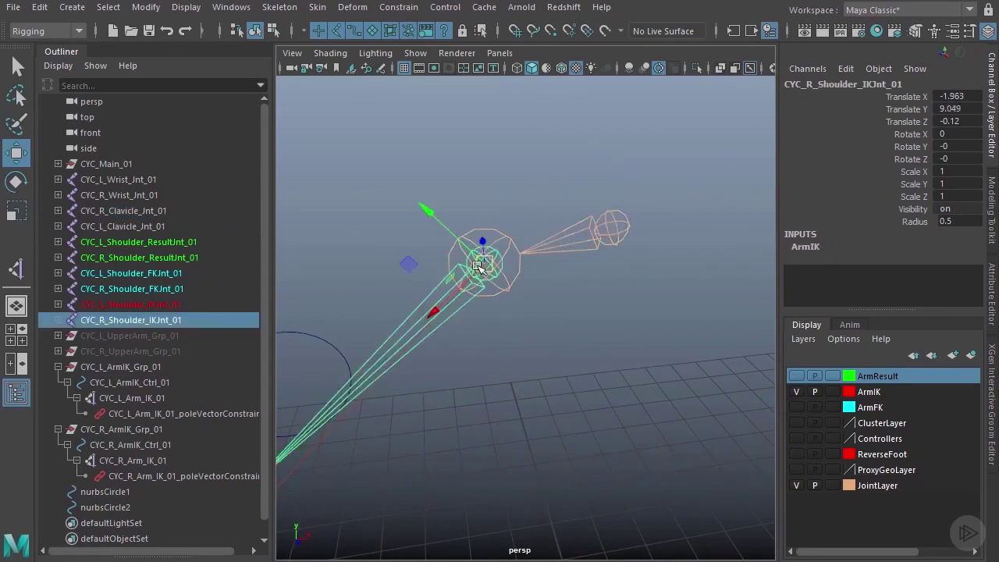
pyautogui.click(509, 242)
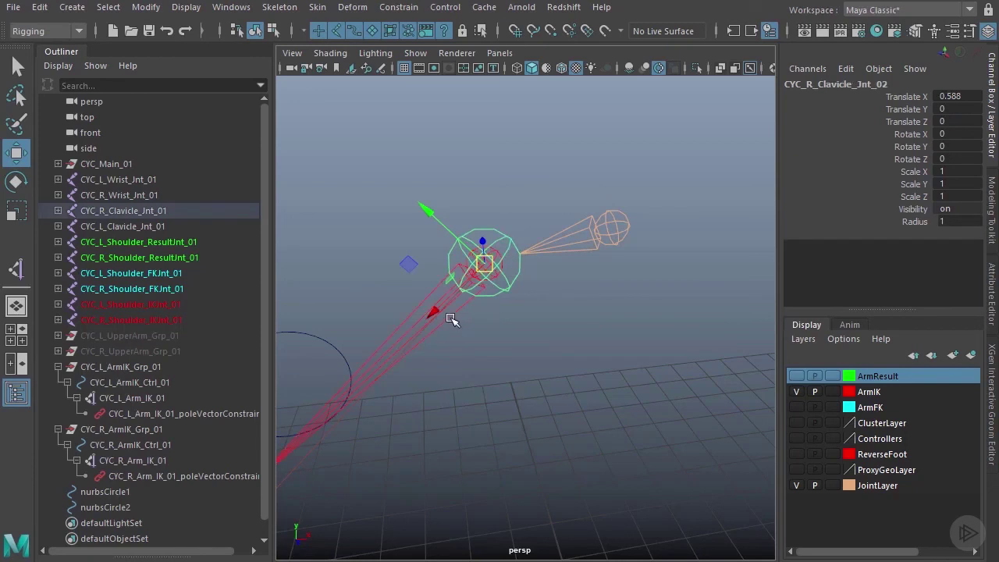
pyautogui.click(450, 318)
pyautogui.click(402, 7)
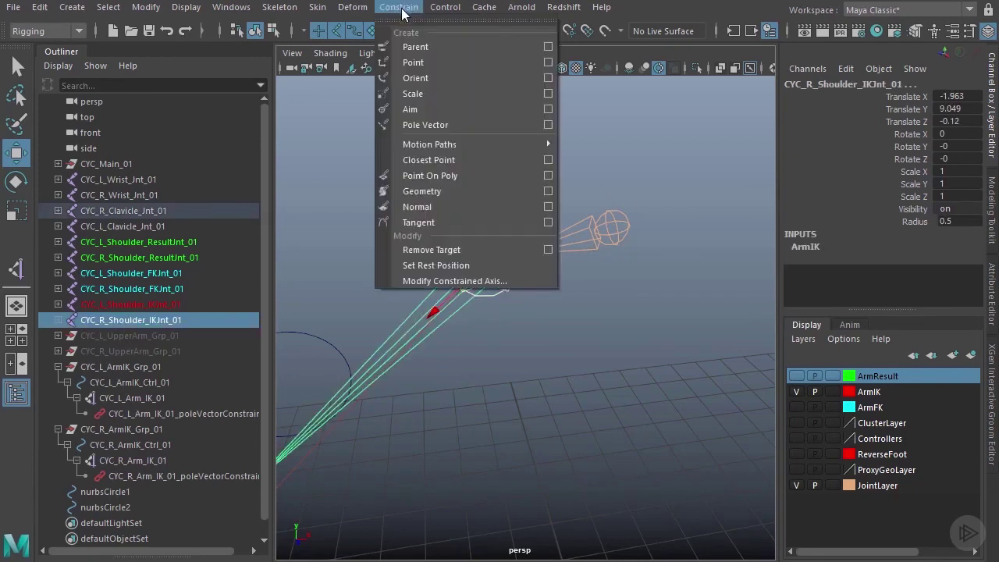
pyautogui.click(544, 48)
pyautogui.click(780, 288)
# Parent-constrain CYC_L_Shoulder_IKJnt_01 to the left clavicle's end joint with the same translate-only, Maintain offset settings.
pyautogui.keyDown('alt'); pyautogui.moveTo(570, 355); pyautogui.dragTo(539, 298); pyautogui.keyUp('alt')
pyautogui.click(511, 243)
pyautogui.keyDown('shift'); pyautogui.click(536, 269); pyautogui.keyUp('shift')
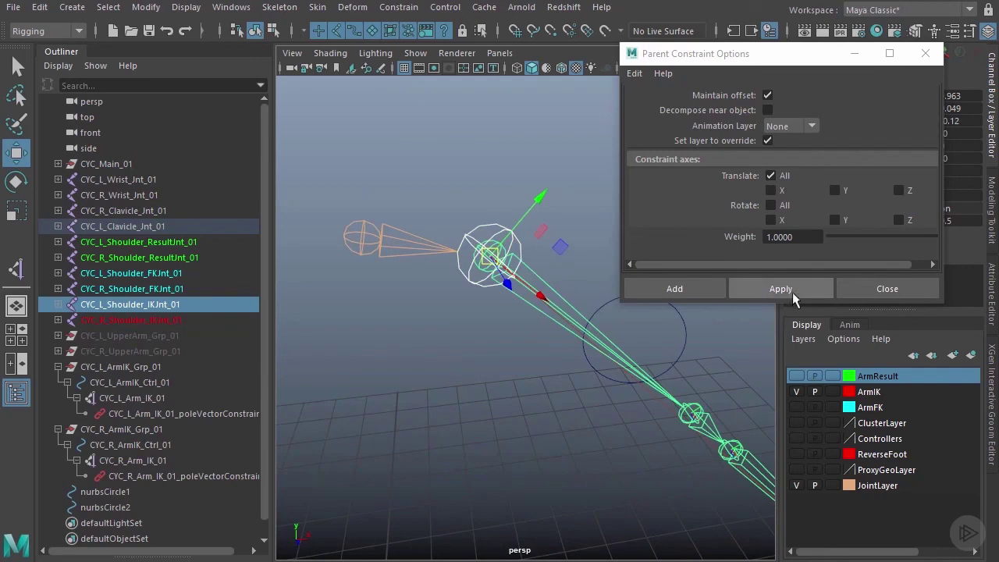
pyautogui.click(781, 289)
pyautogui.click(885, 287)
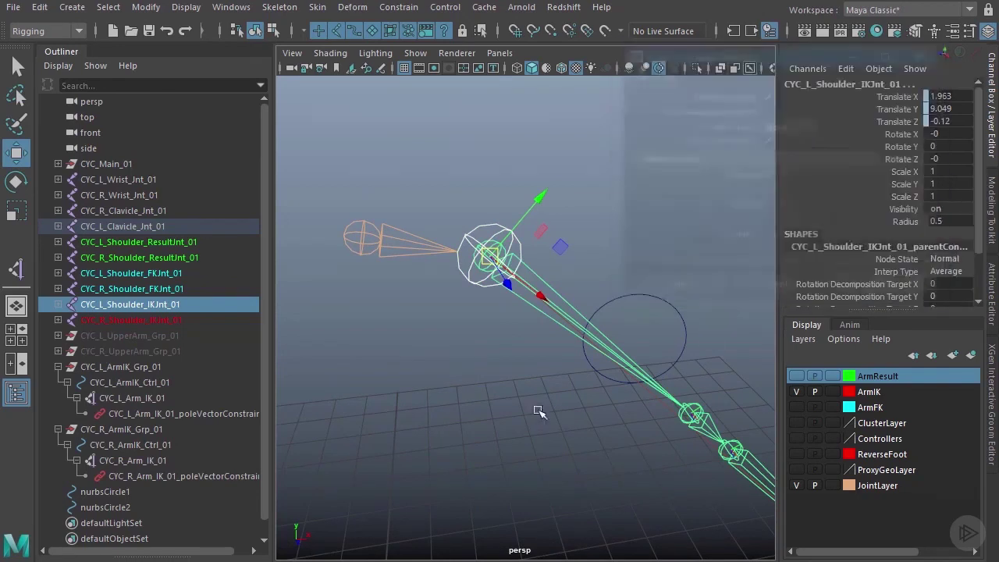
# Test the shoulder constraint by rotating CYC_L_Clavicle_Jnt_01 to a Rotate Z of about 32.182.
pyautogui.click(565, 386)
pyautogui.scroll(-3, 458, 278)
pyautogui.click(475, 285)
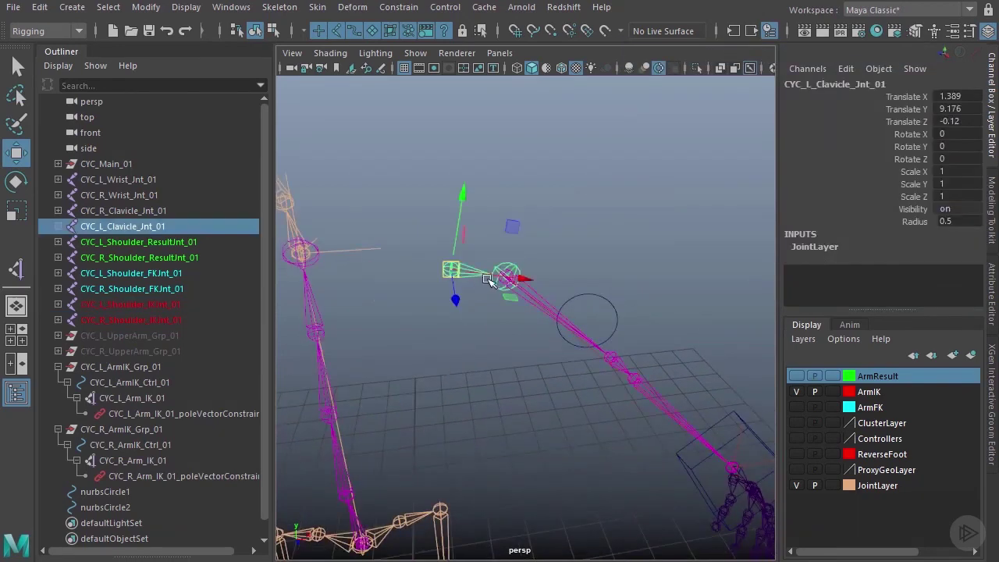
pyautogui.press('e')
pyautogui.moveTo(490, 212); pyautogui.dragTo(468, 188)
pyautogui.keyDown('alt'); pyautogui.moveTo(632, 424); pyautogui.dragTo(592, 355); pyautogui.keyUp('alt')
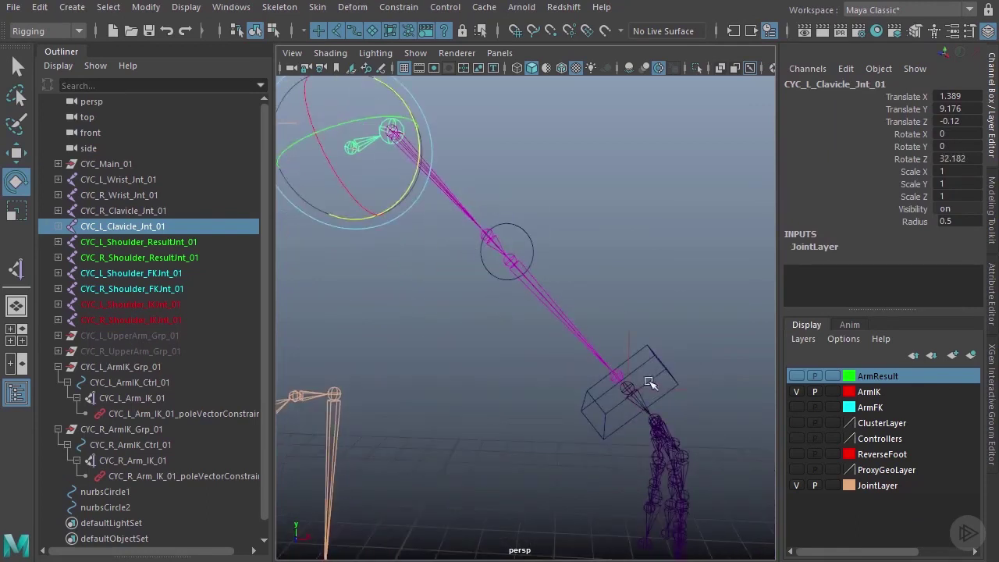
# Test the left arm's bend by moving CYC_L_ArmIK_Ctrl_01 up and inward to a Translate X of about -1.868, and undo the move.
pyautogui.click(672, 368)
pyautogui.press('w')
pyautogui.moveTo(630, 397); pyautogui.dragTo(556, 252)
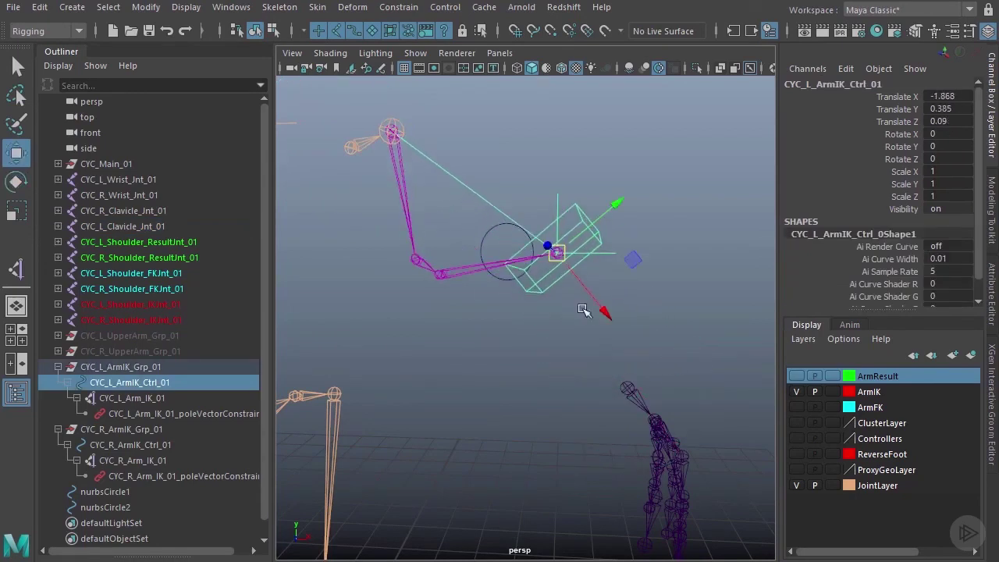
pyautogui.hotkey('ctrl', 'z')
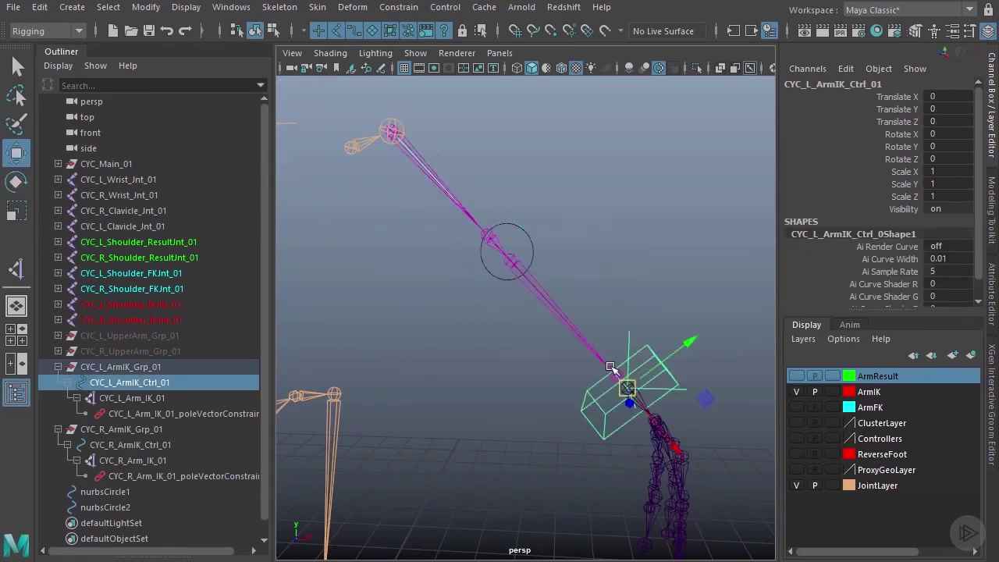
# Reset the left clavicle joint's Rotate Z to 0 and deselect it.
pyautogui.click(360, 144)
pyautogui.doubleClick(965, 157)
pyautogui.write('0')
pyautogui.press('Return')
pyautogui.click(689, 284)
pyautogui.keyDown('alt'); pyautogui.moveTo(691, 287); pyautogui.dragTo(601, 286); pyautogui.keyUp('alt')
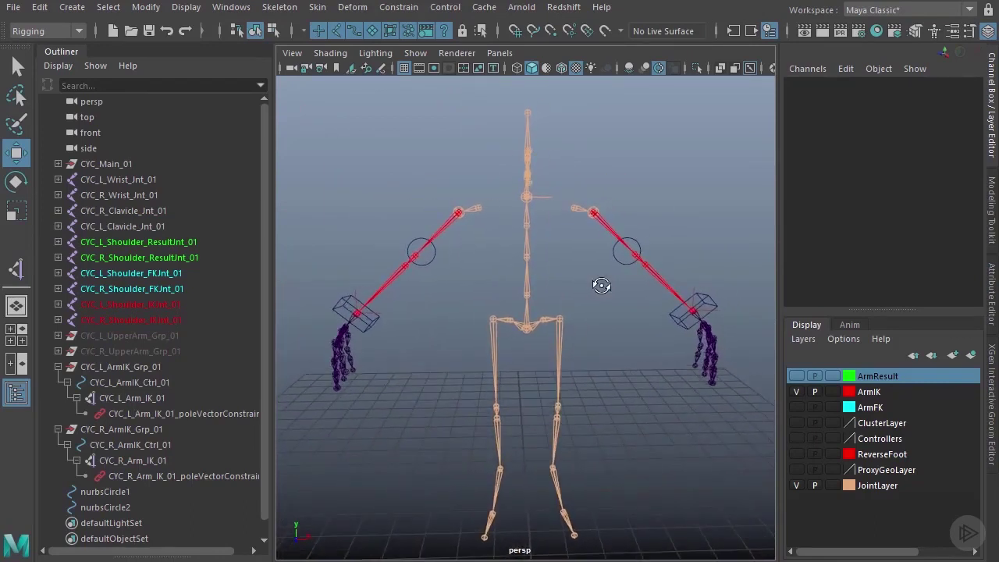